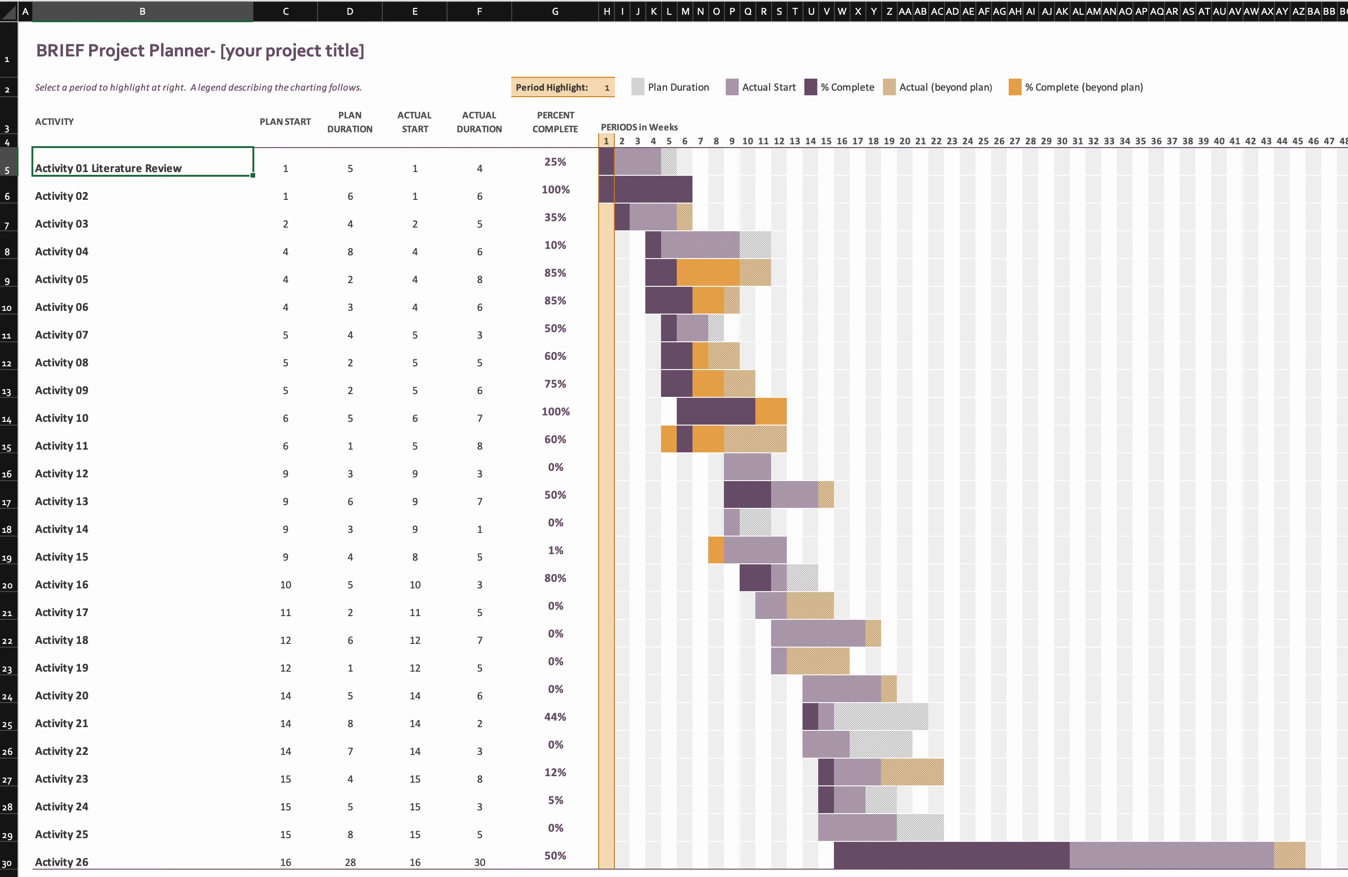
Widen the activity column and set Activity 01's plan duration and actual duration to 8 and its percent complete to 10%.
drag(253, 12, 272, 11)
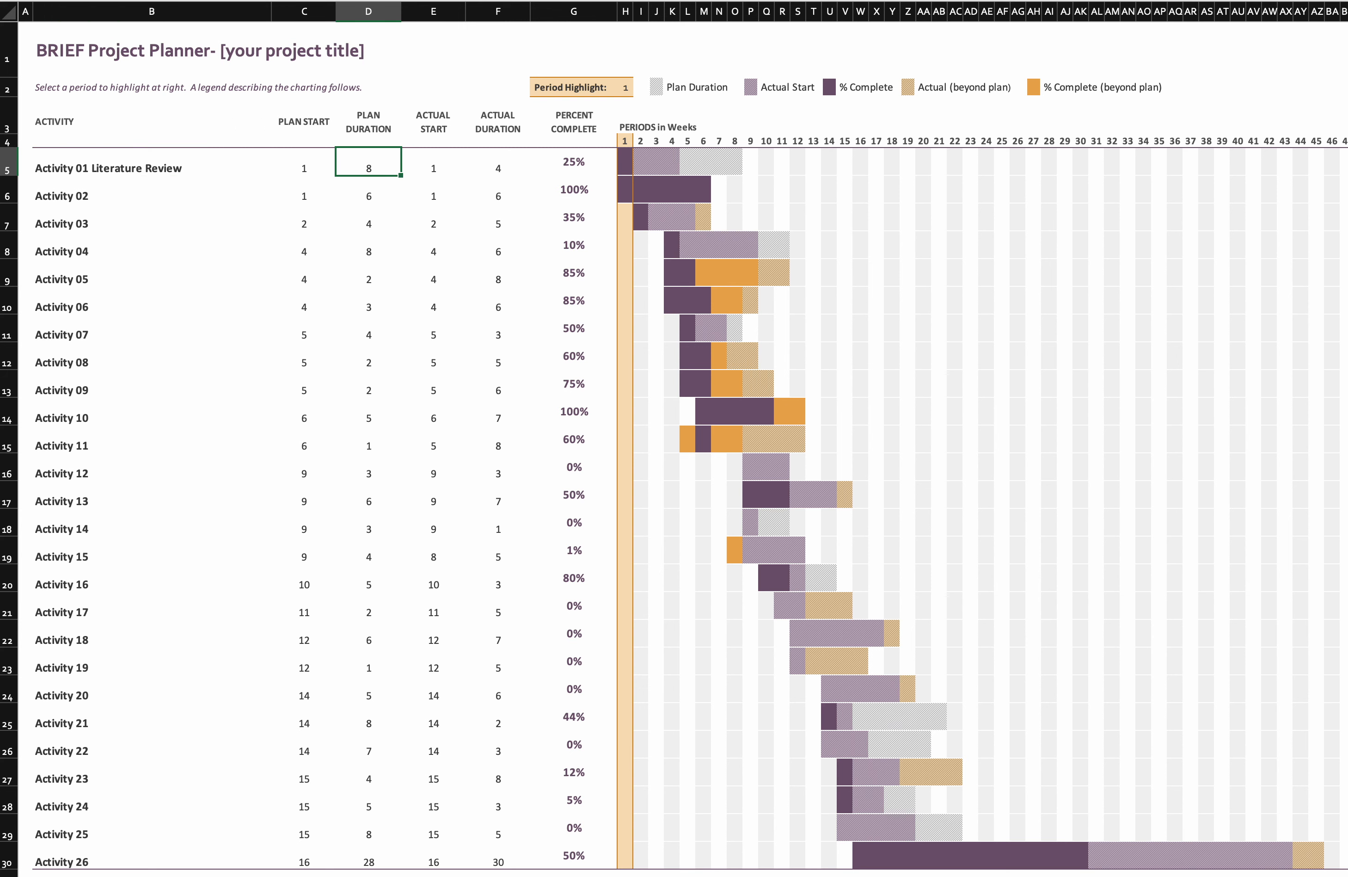
click(434, 163)
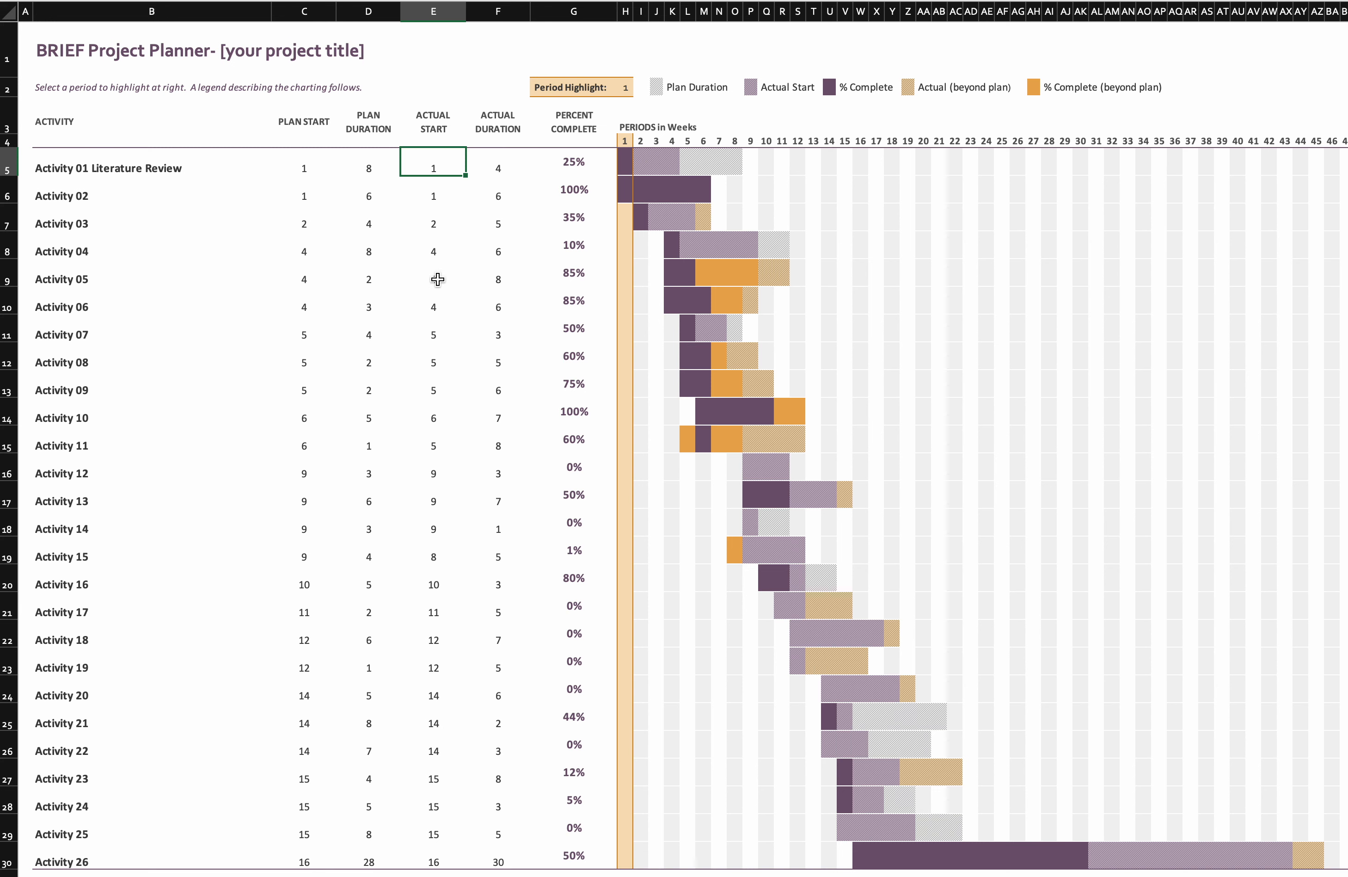
key(ctrl+z)
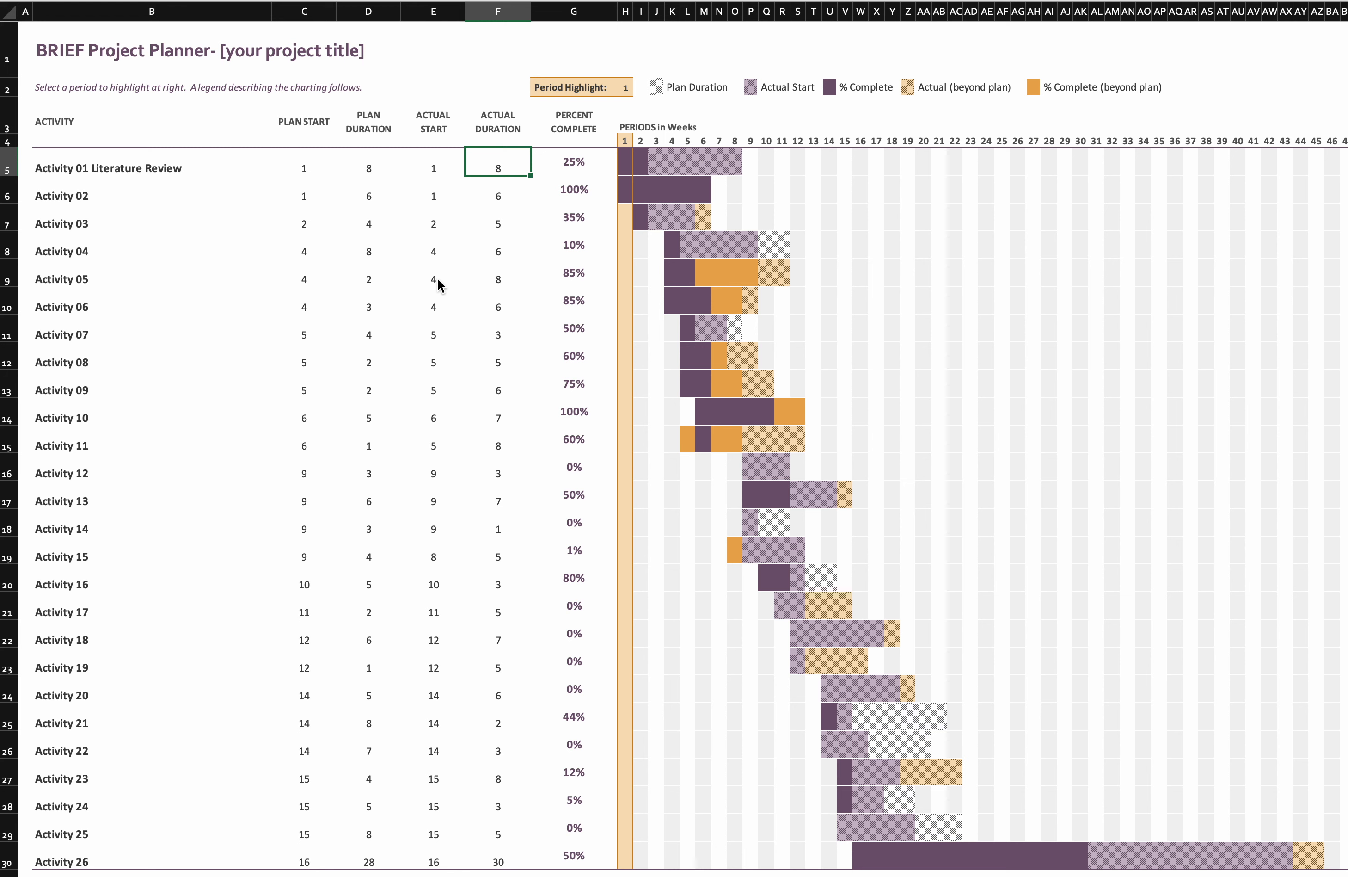
key(ctrl+z)
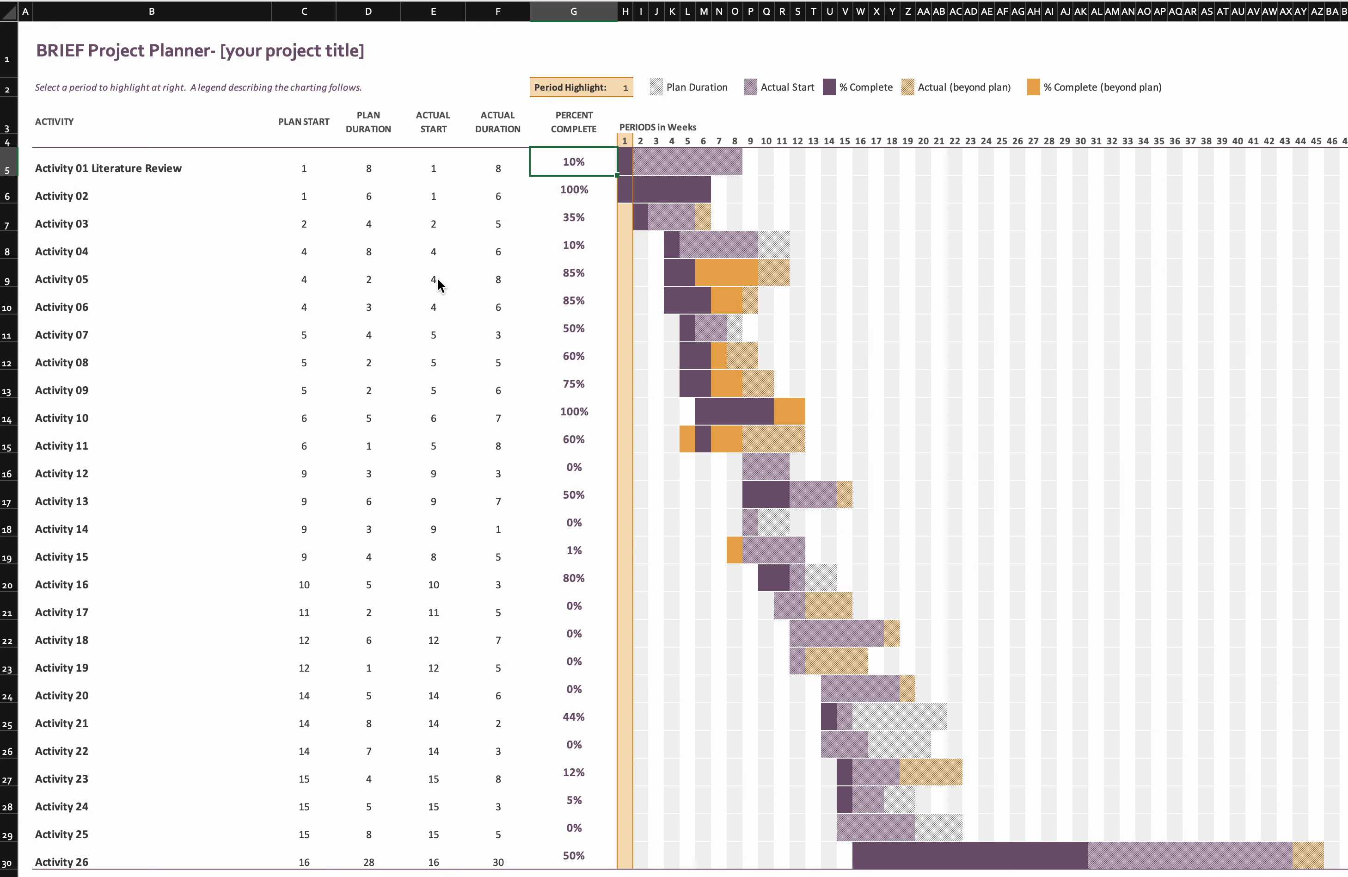
Replace the title placeholder with "Using AI for Enhancing Teaching and Learning at the Bedford College Group: Exploring the Opportunities and Challenges of AI Integration".
key(ctrl+y)
key(ctrl+z)
key(super+z)
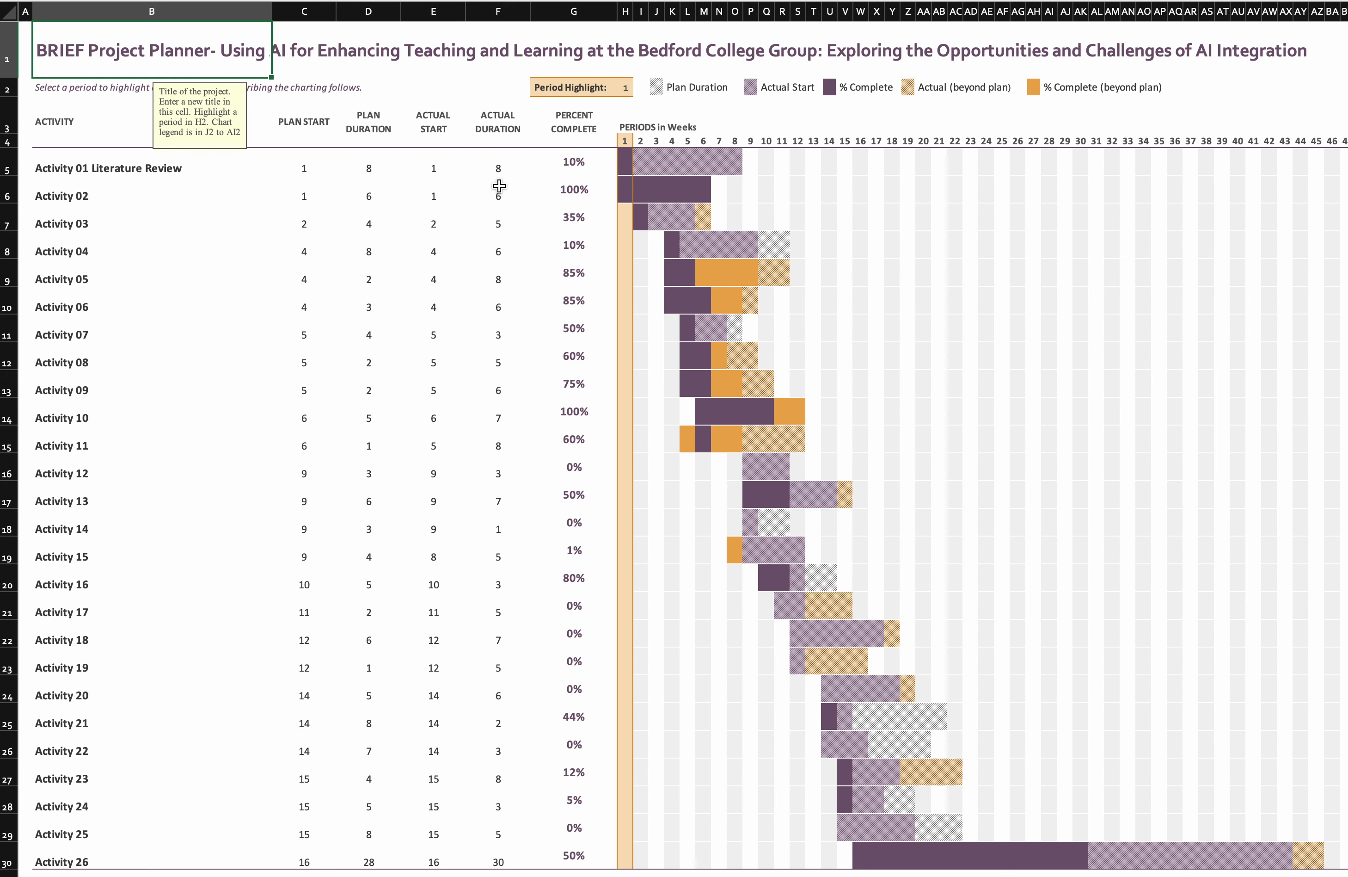
Set Activity 01's plan duration to 16, and enter Activity 02 Data Collection with plan start 17, plan duration 8, actual start 17 and 0% complete.
key(super+z)
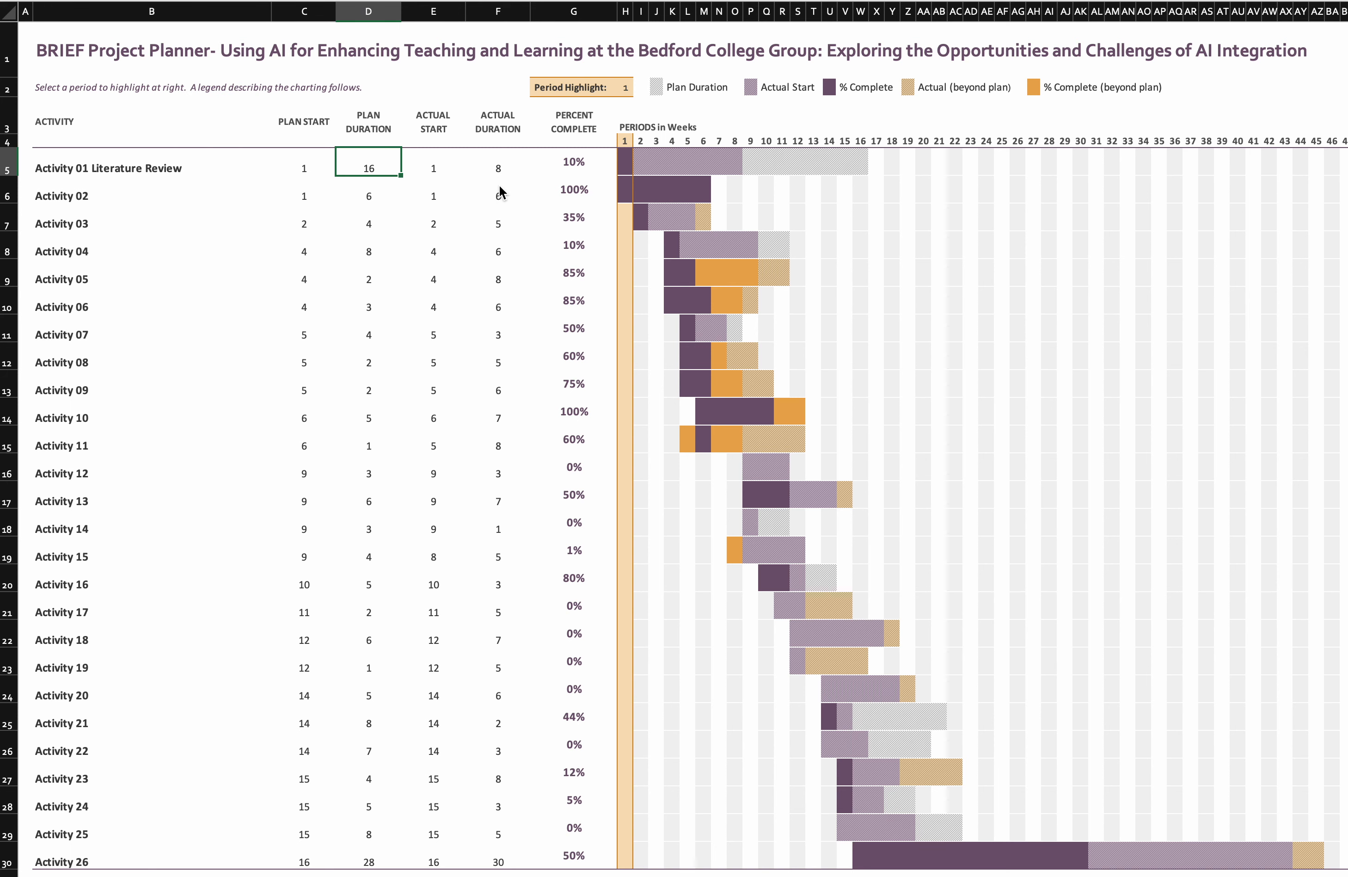
key(super+z)
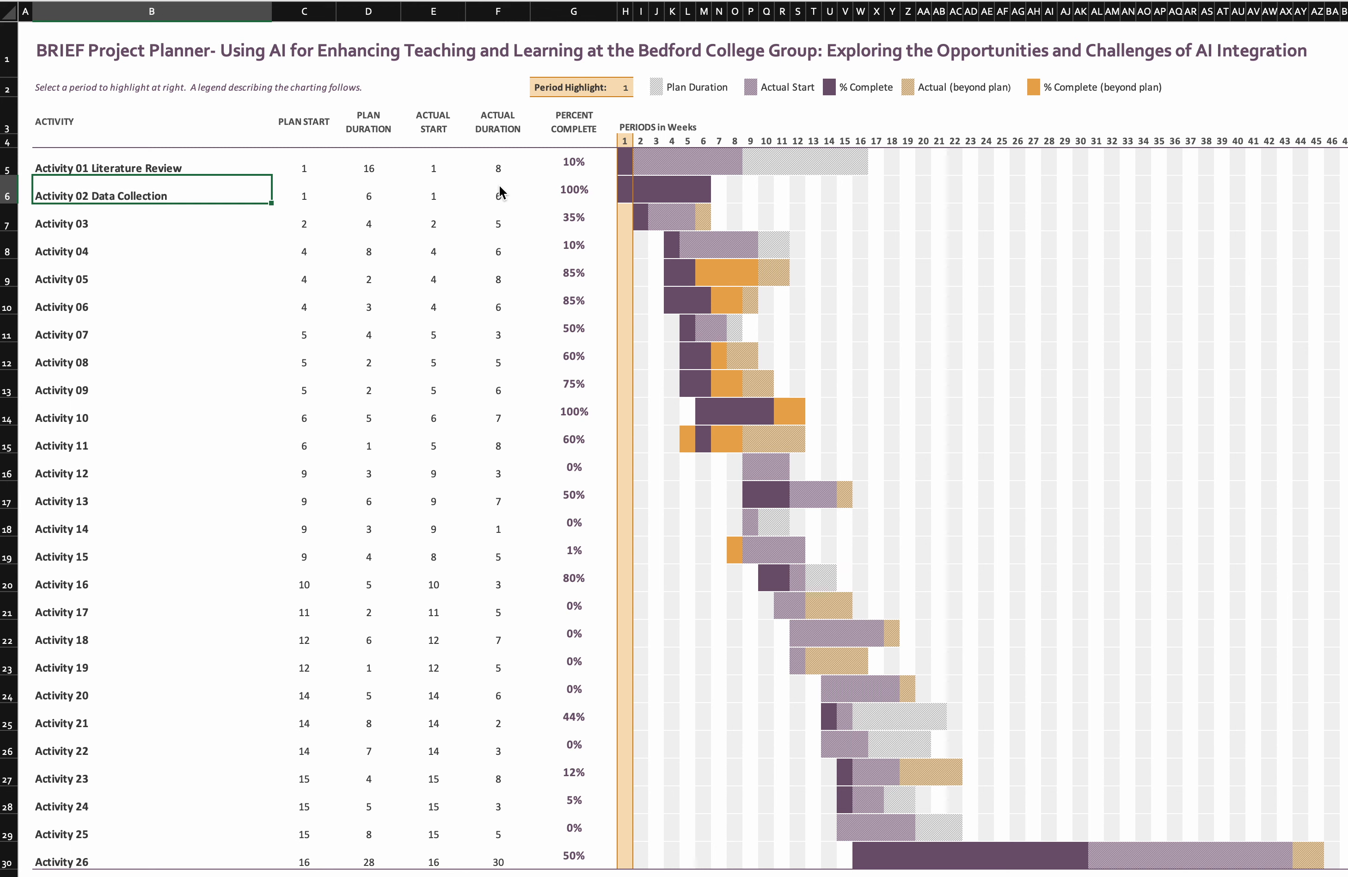
key(super+z)
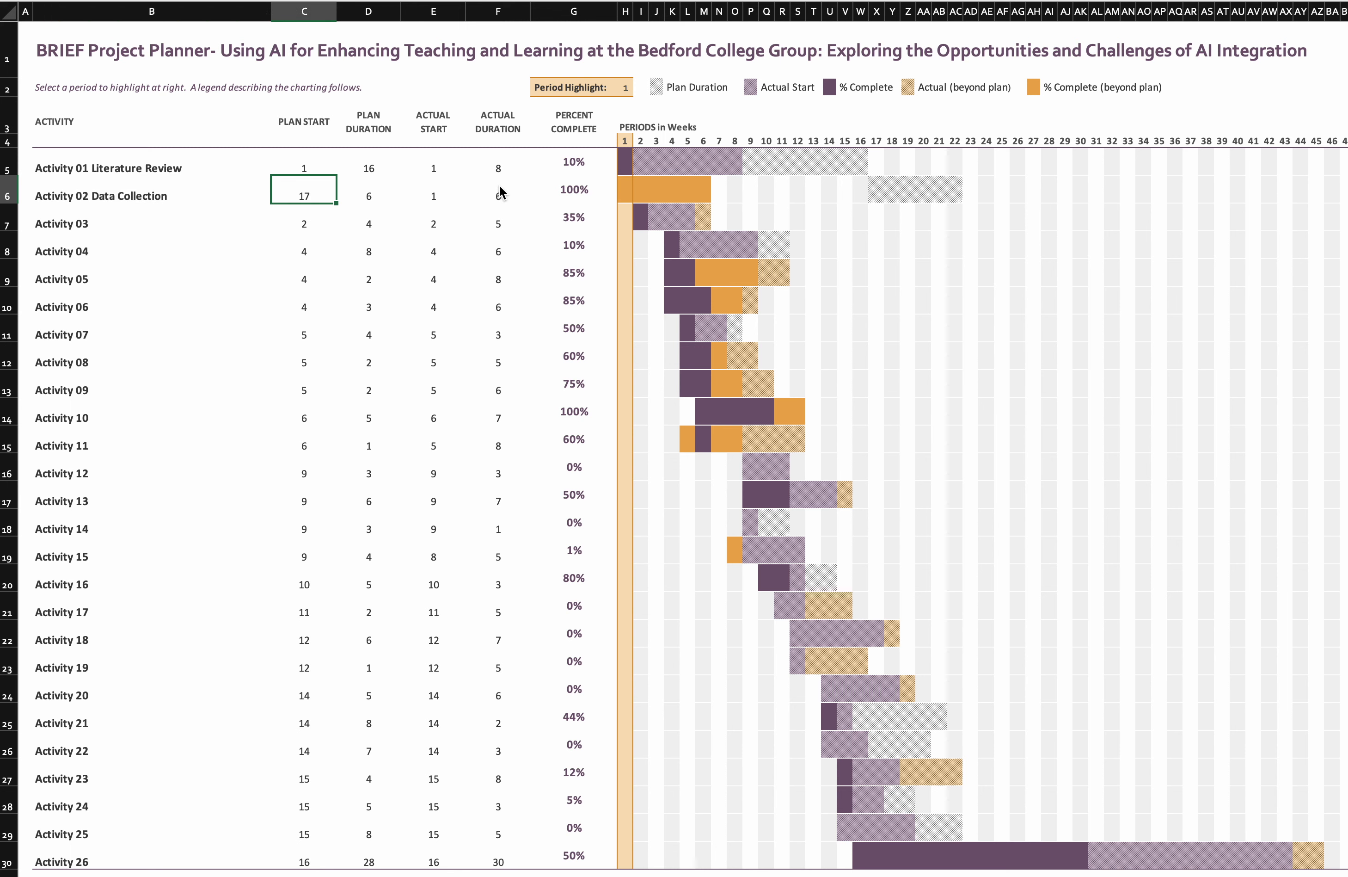
key(super+z)
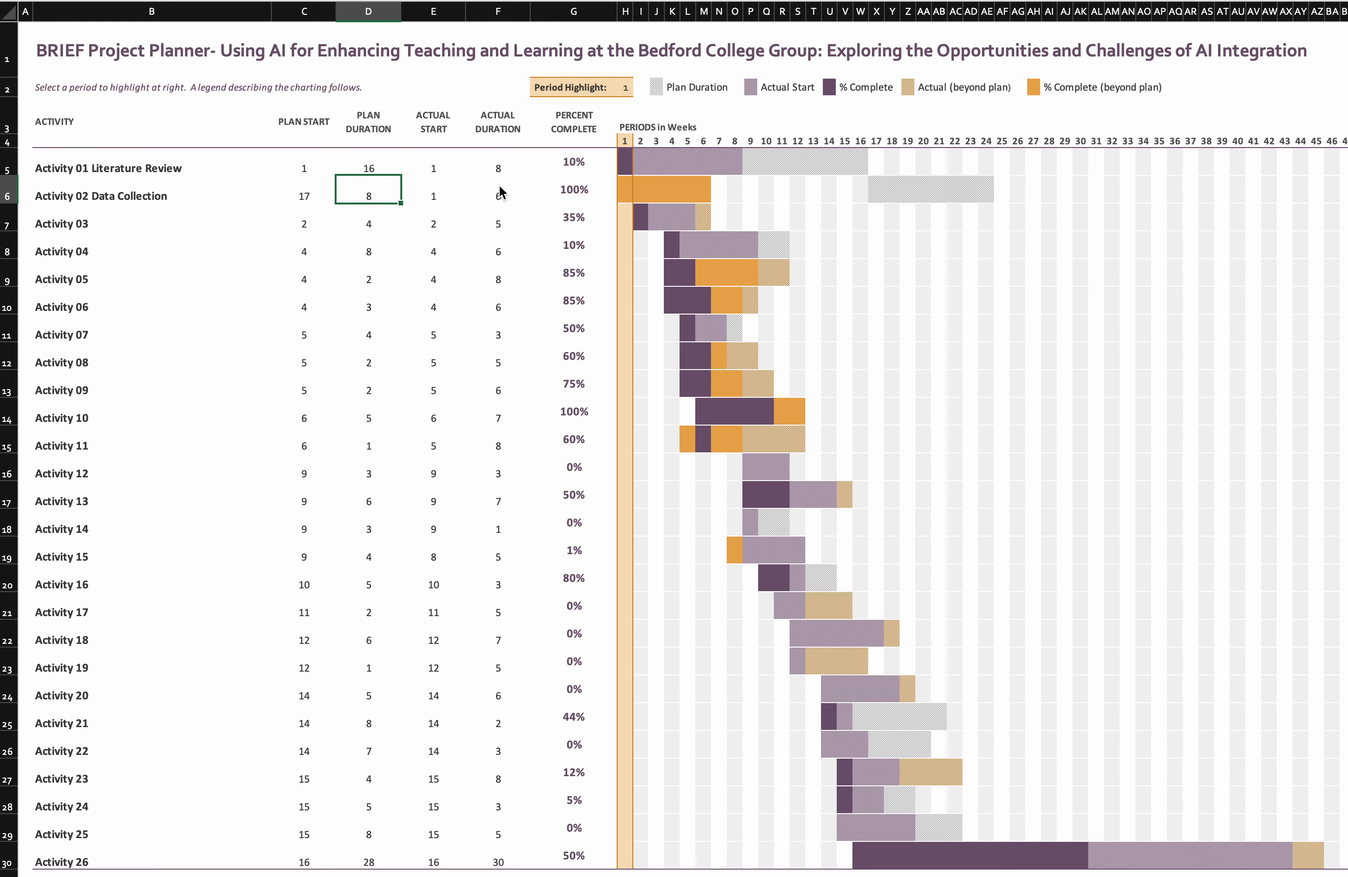
key(super+z)
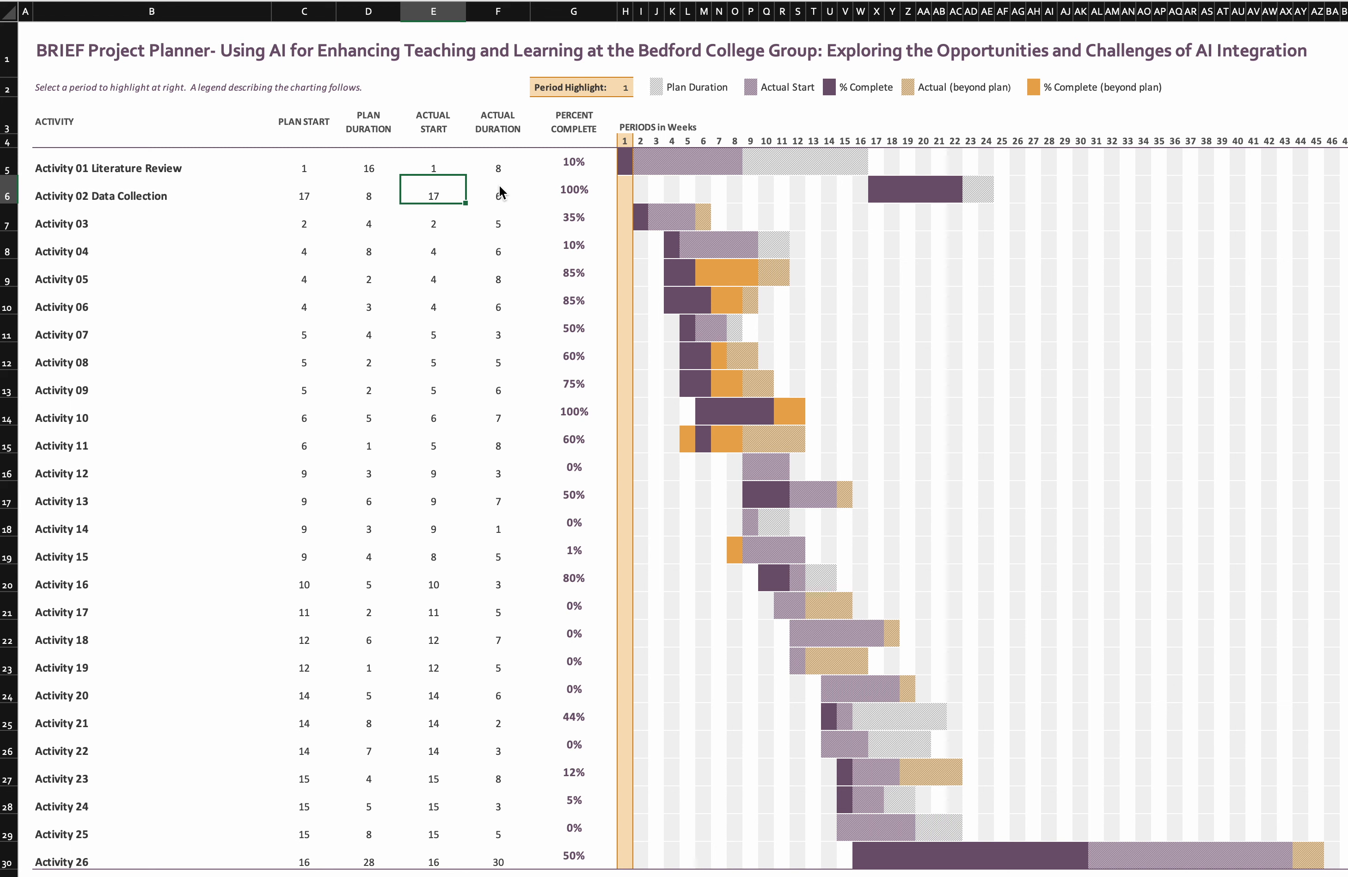
key(super+z)
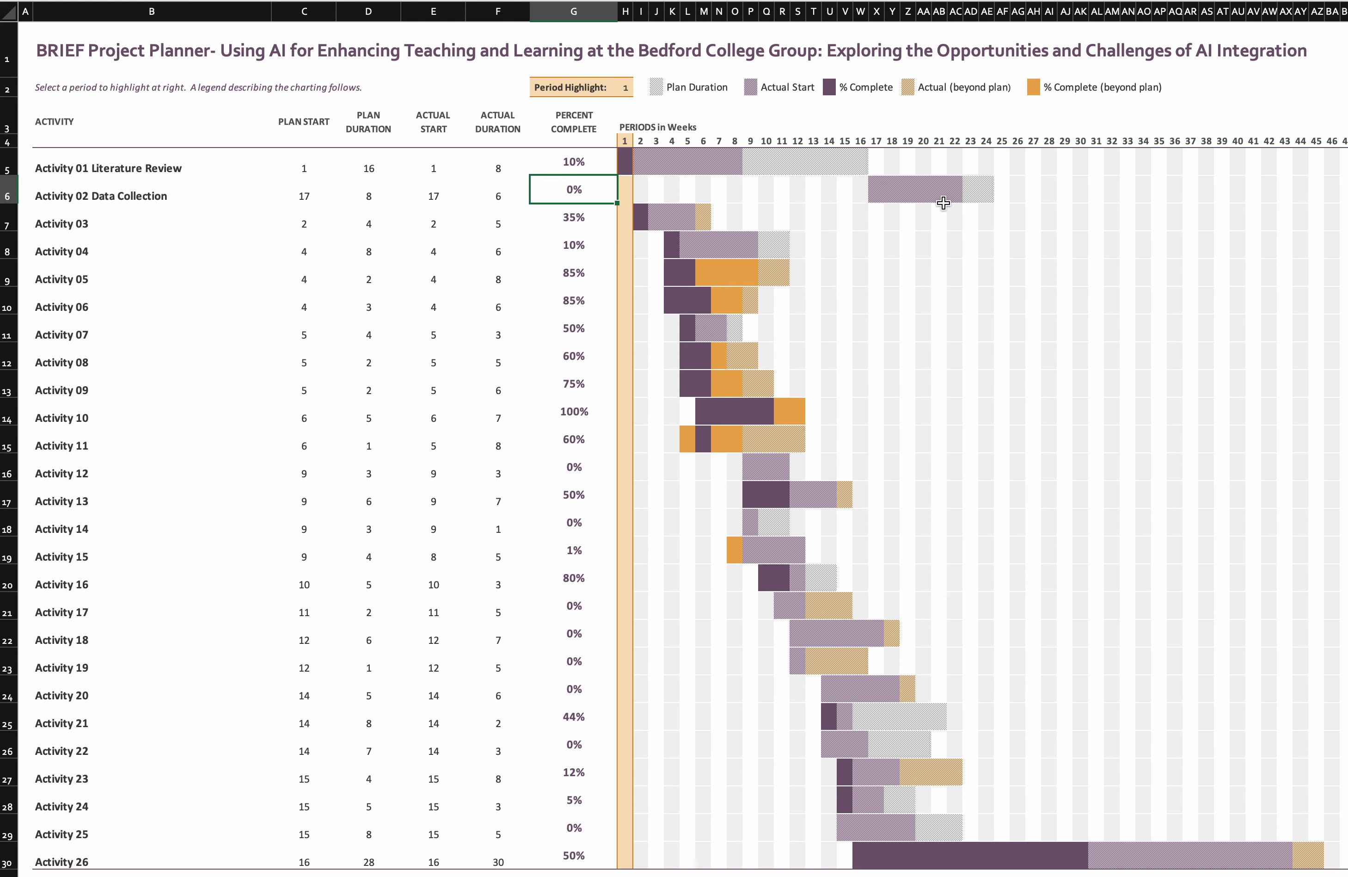
key(super+z)
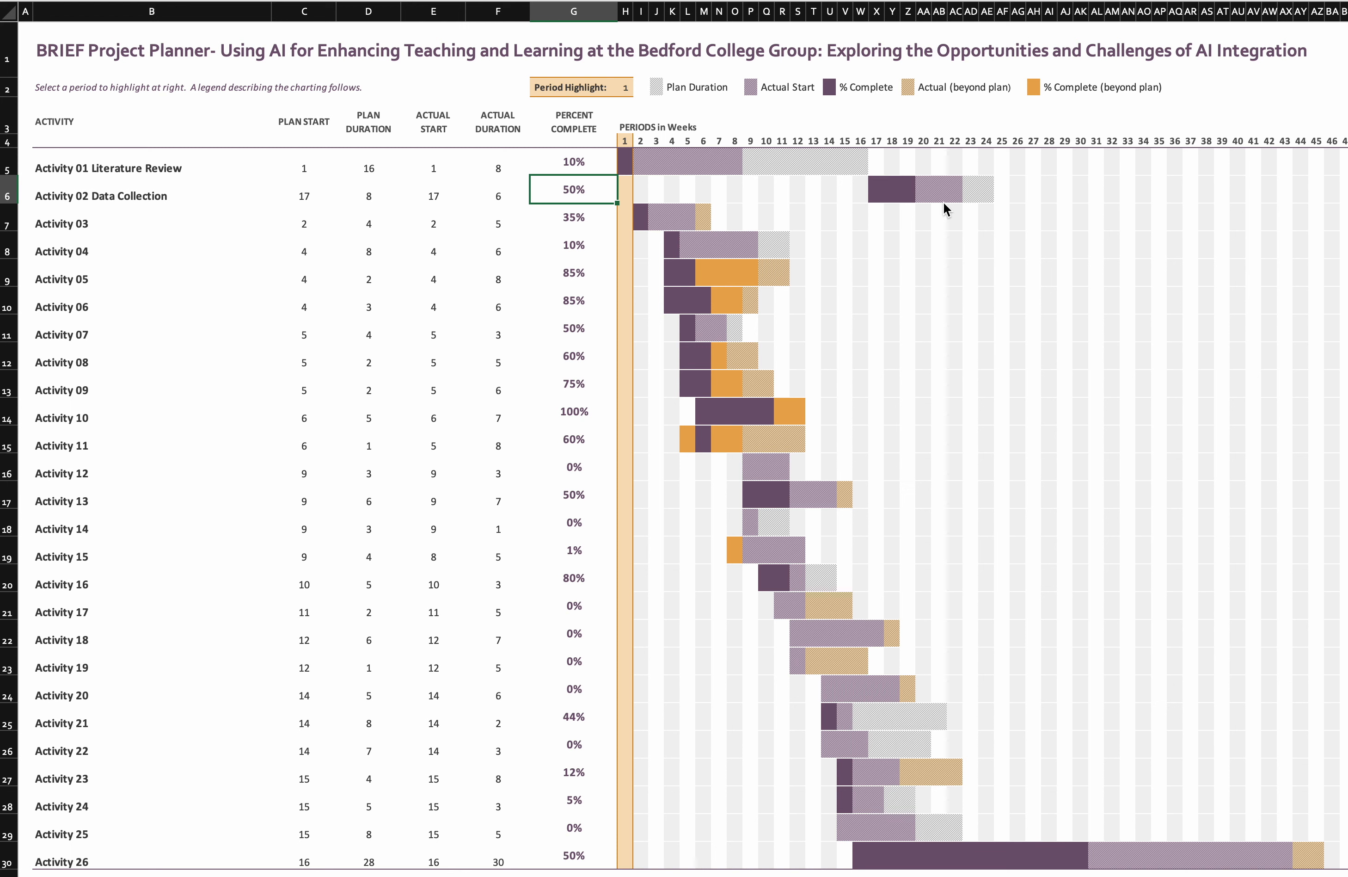
key(super+y)
Name Activity 03 "Initial Analysis" with plan start 4, and set Activity 02's actual duration to 4.
key(super+y)
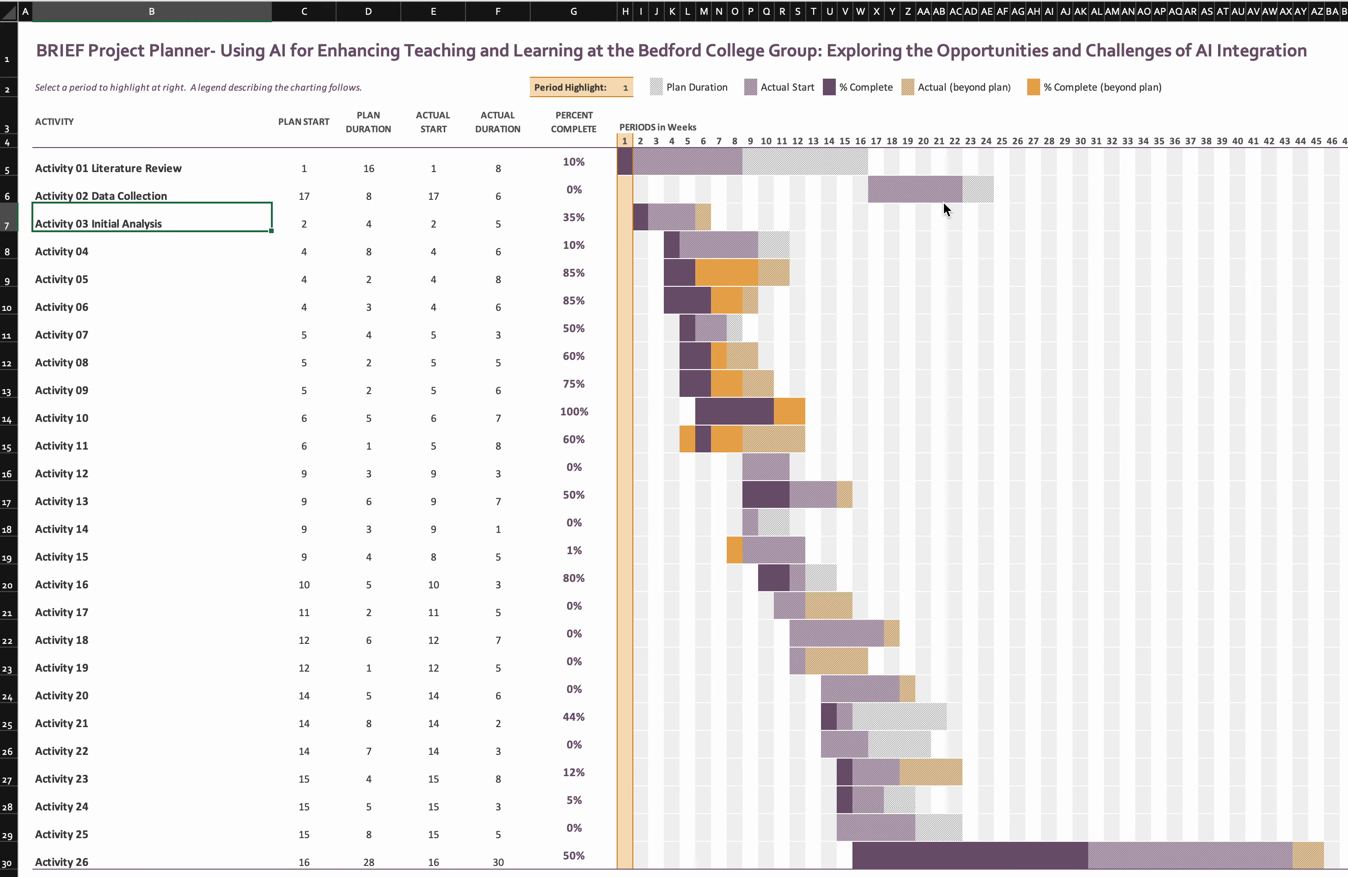
key(super+y)
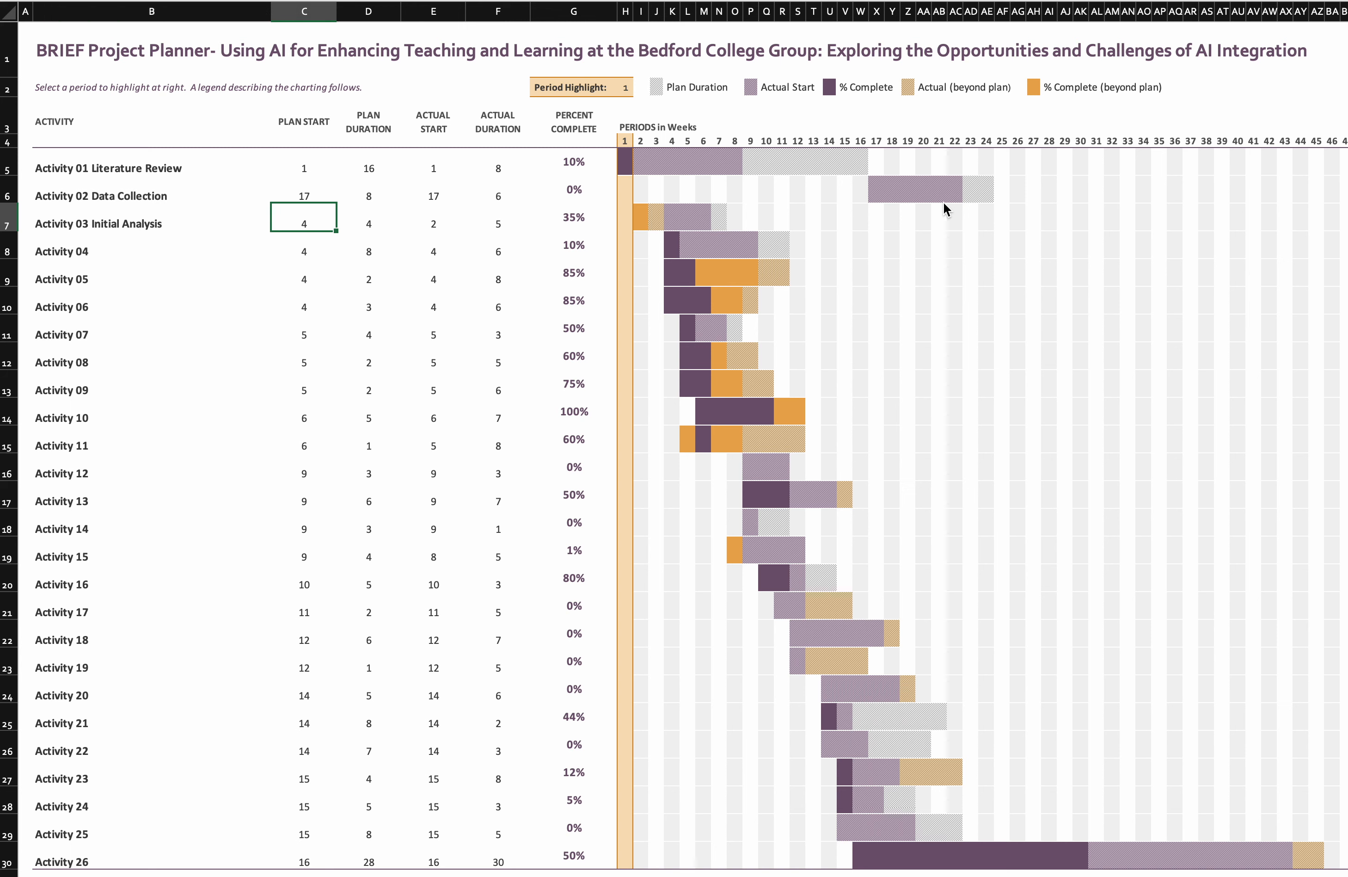
key(super+y)
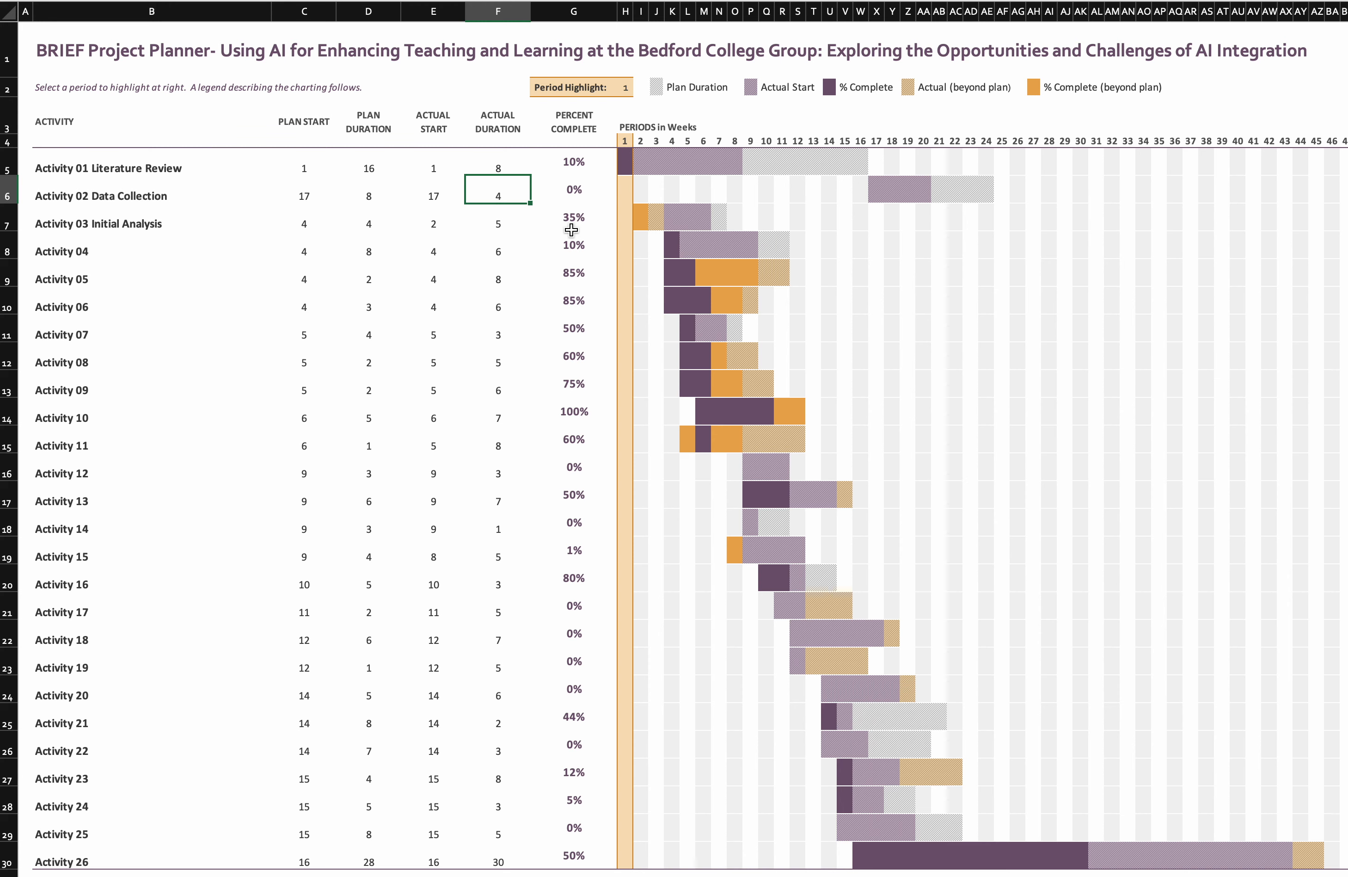
key(super+w)
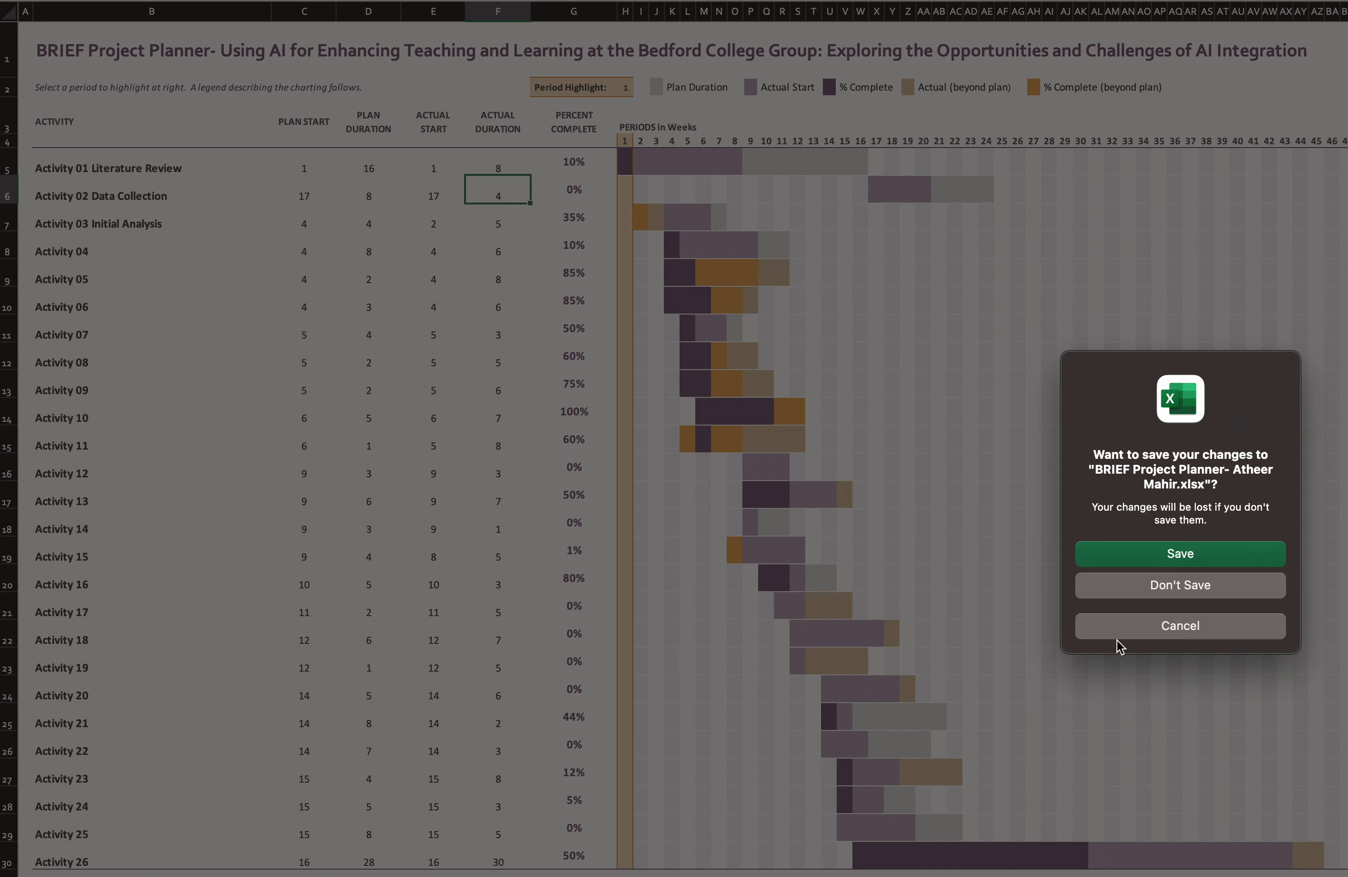
click(1181, 626)
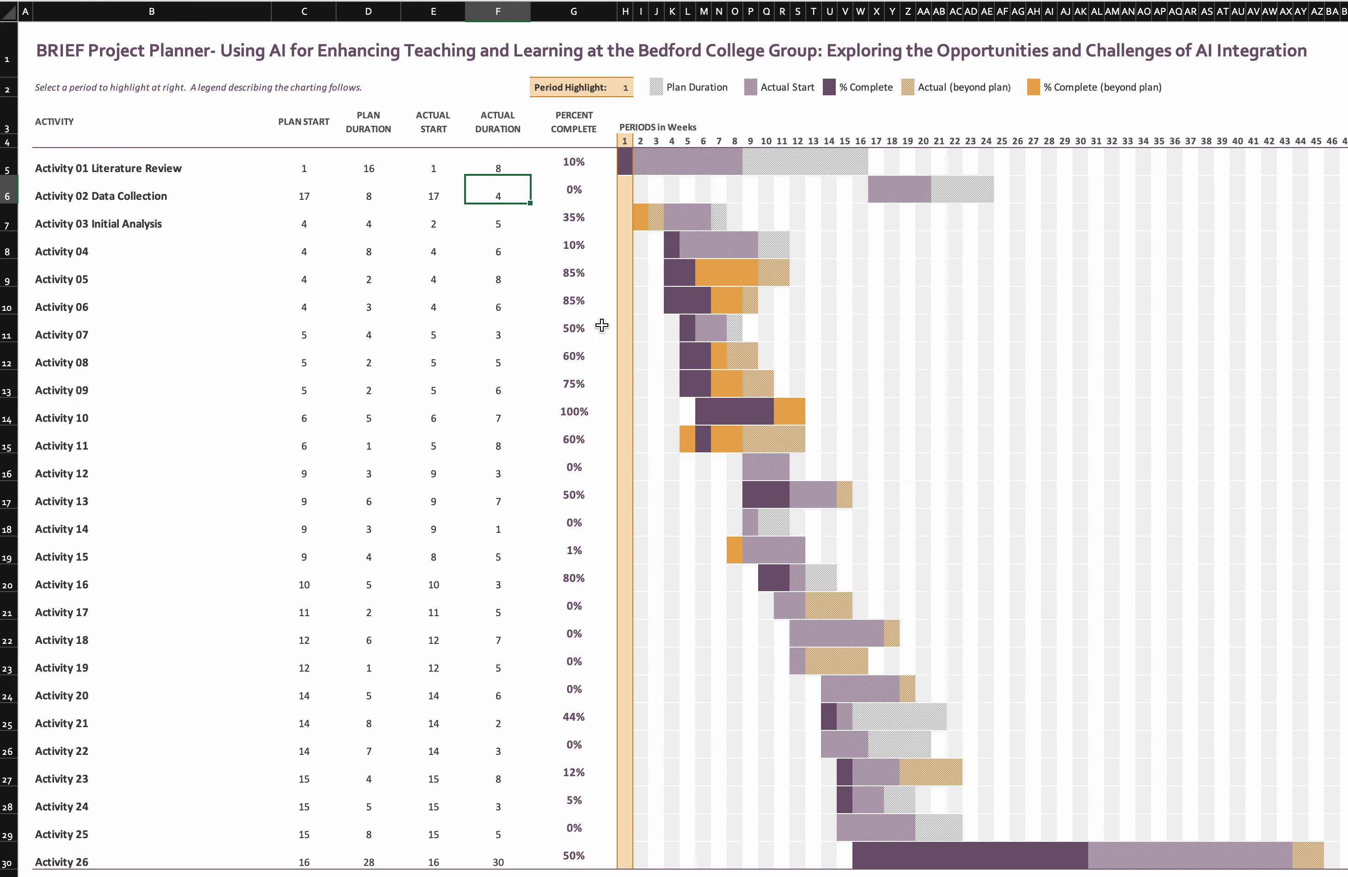
Set Activity 03's plan start and actual start to 24, its actual duration to 4 and its percent complete to 0%.
click(308, 226)
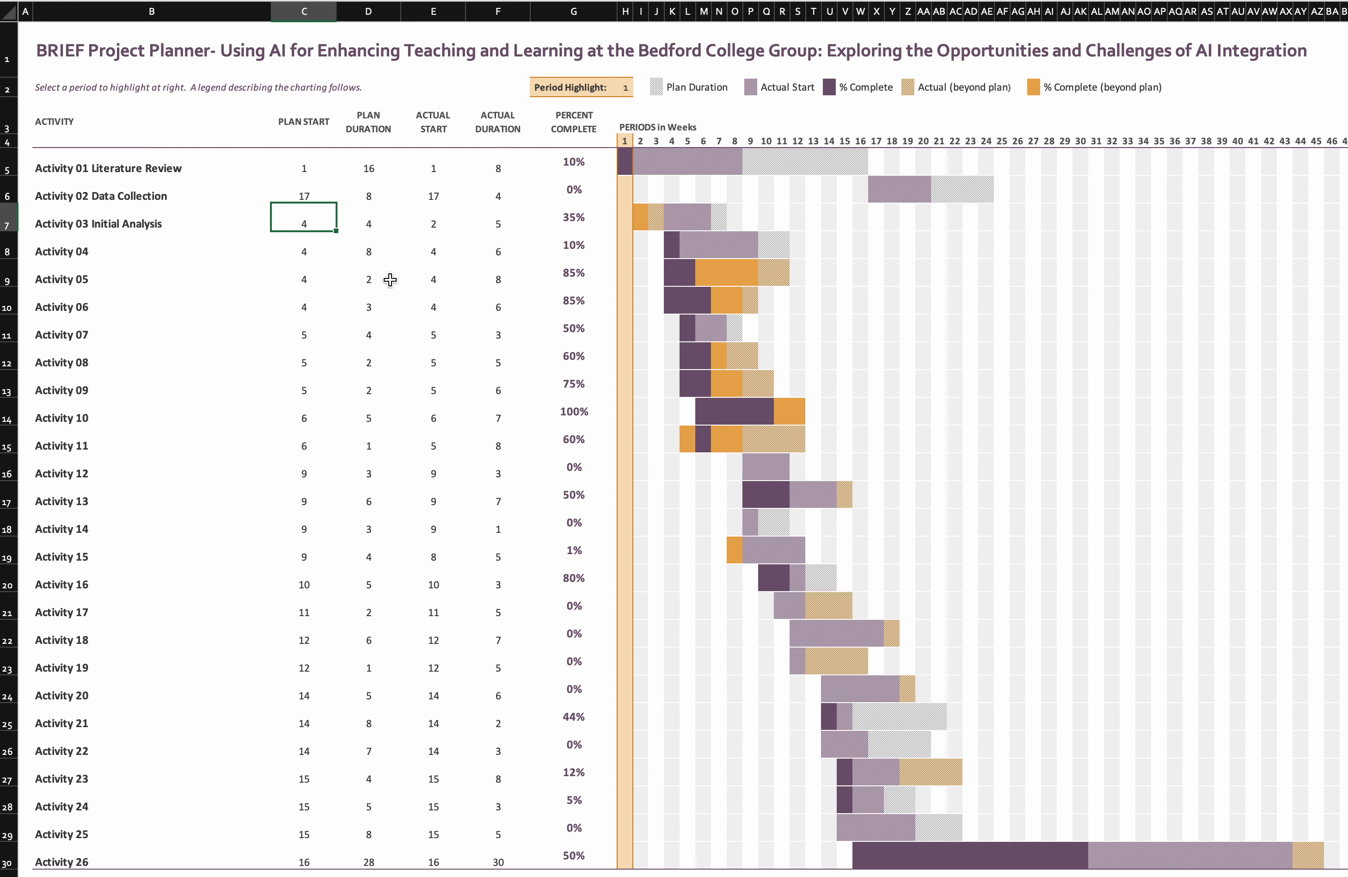
text(24)
key(Tab)
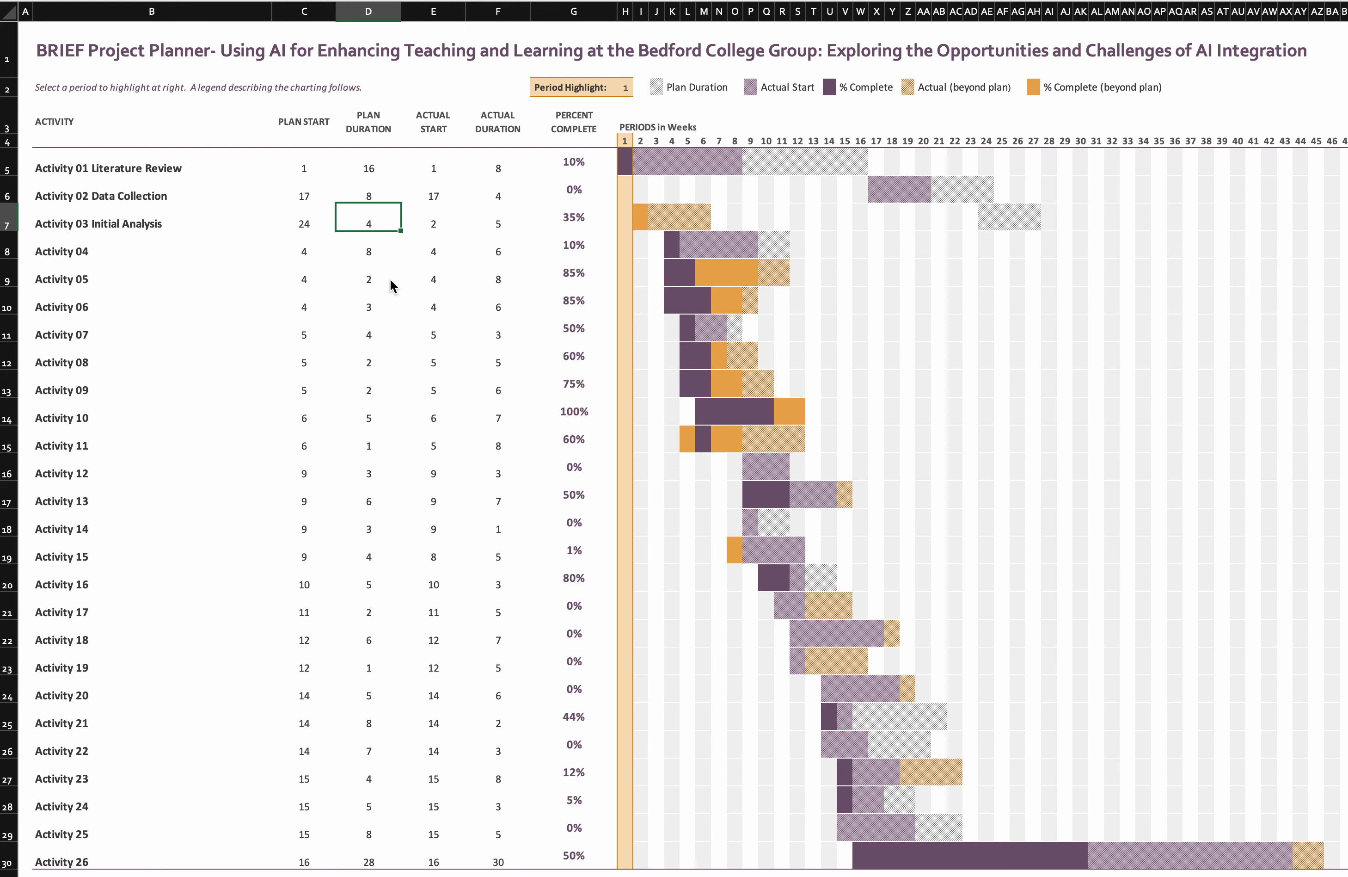
key(Tab)
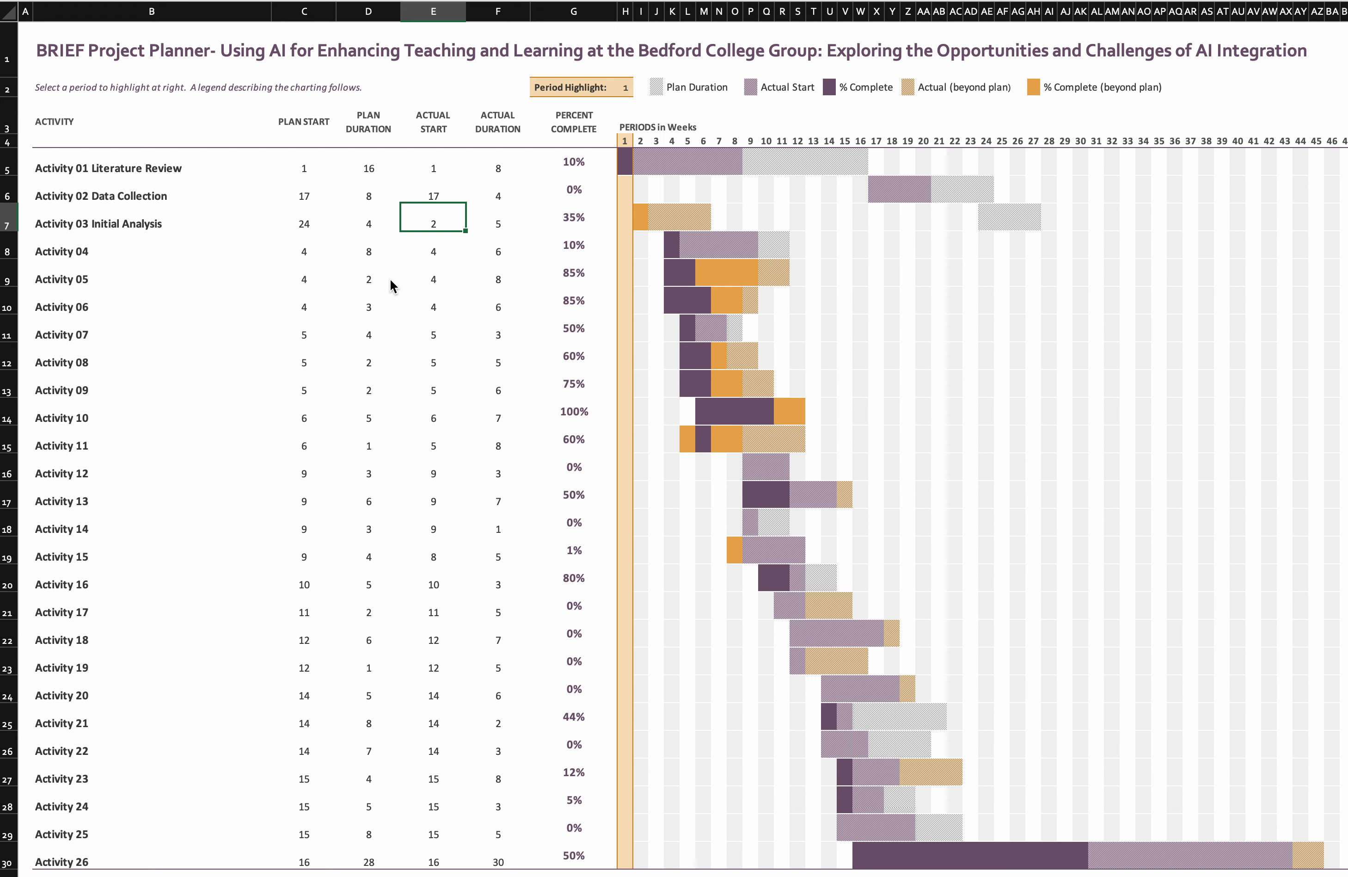
text(24)
key(Tab)
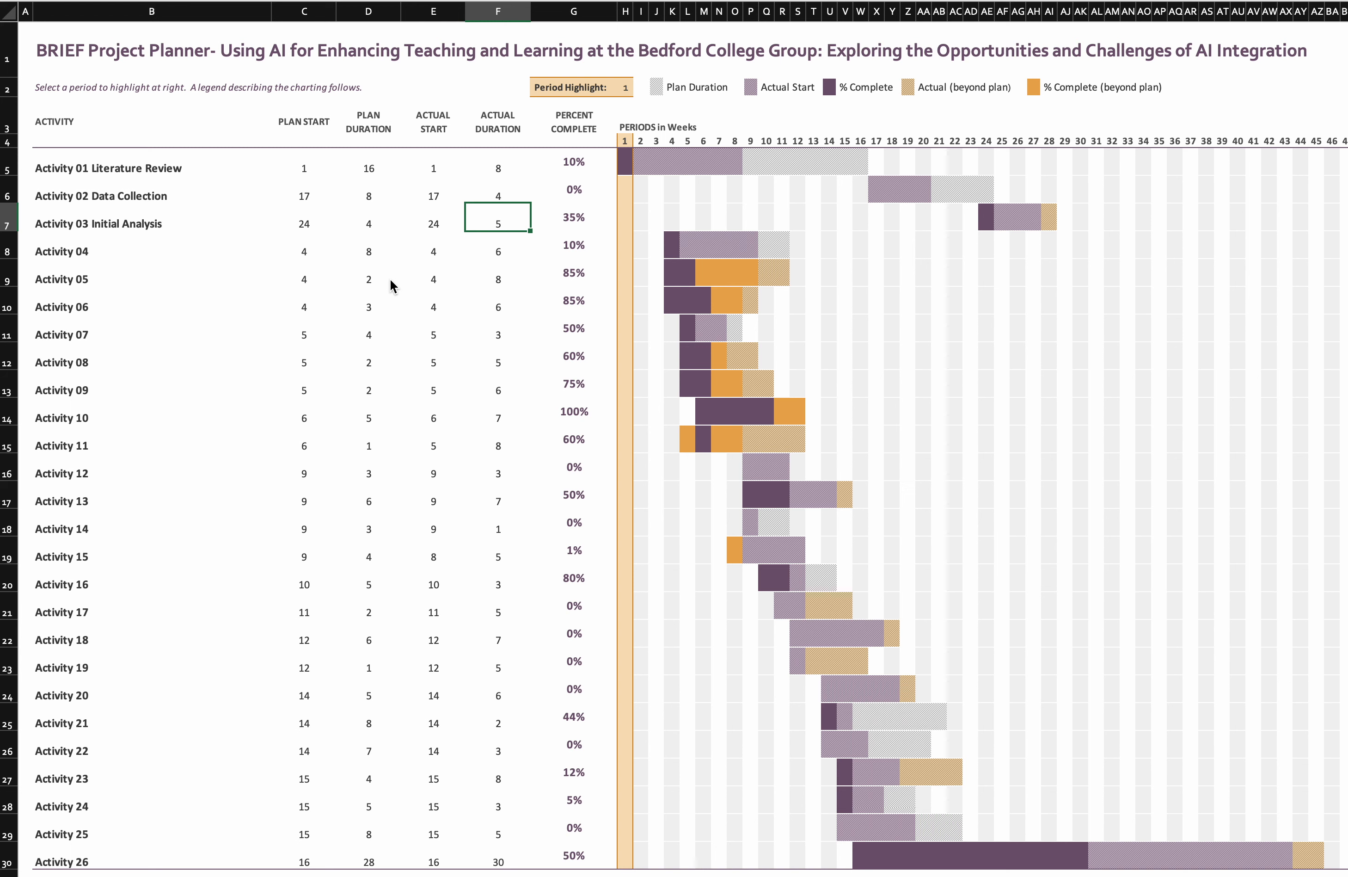
text(4)
click(571, 219)
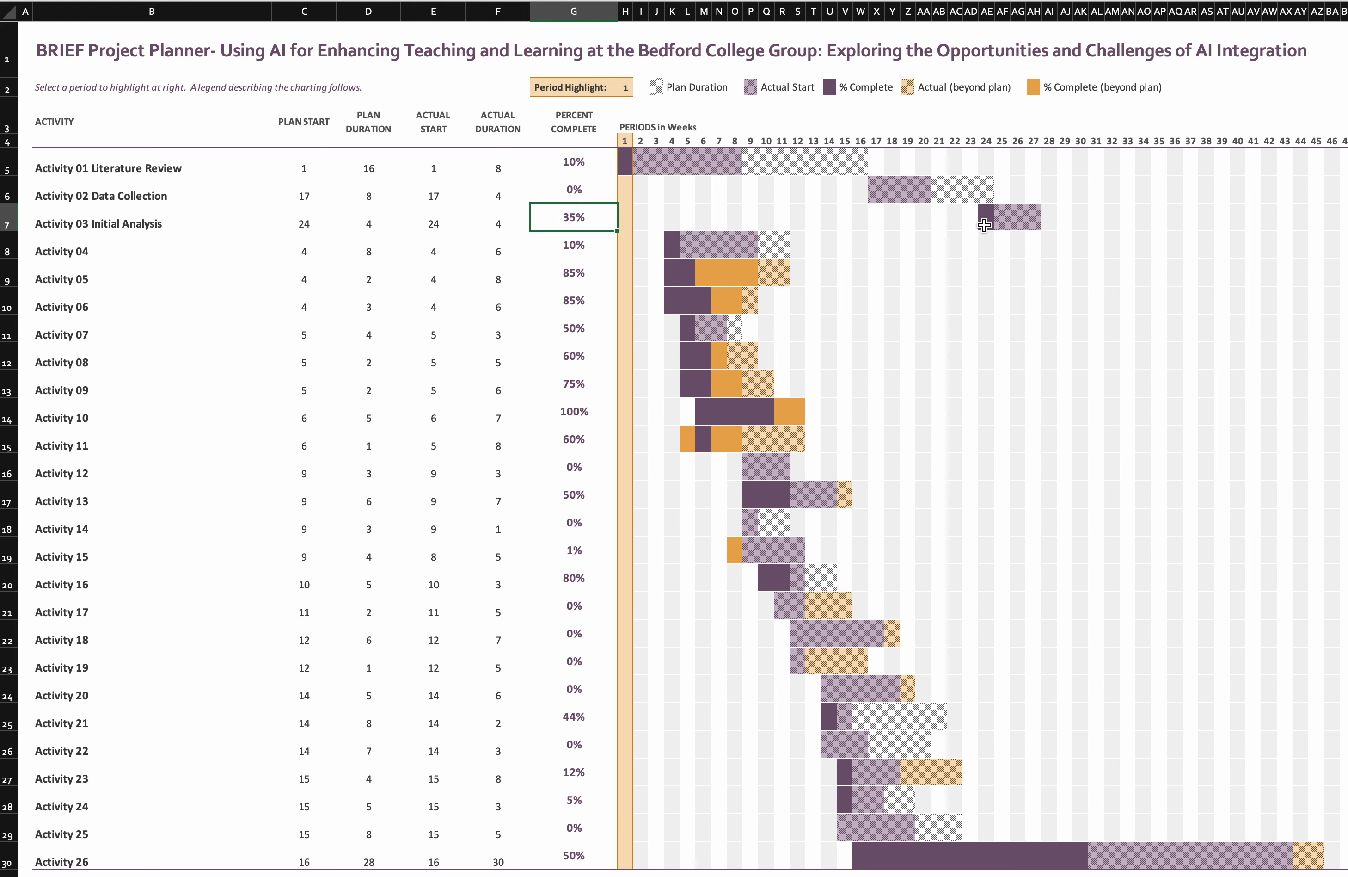
text(0)
key(Return)
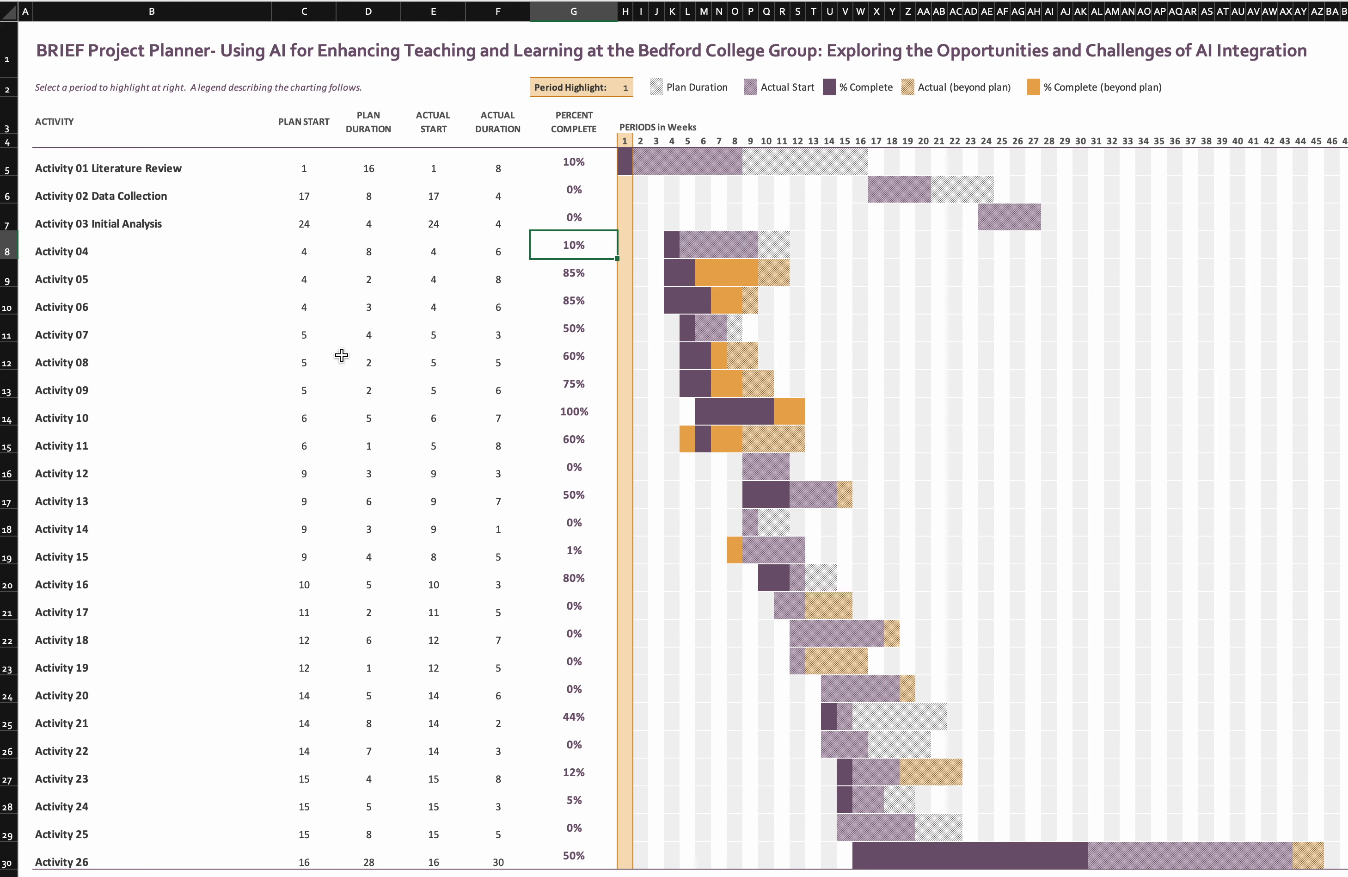
Name Activity 04 "Prototype Refinement" and set its plan start to 28.
click(89, 255)
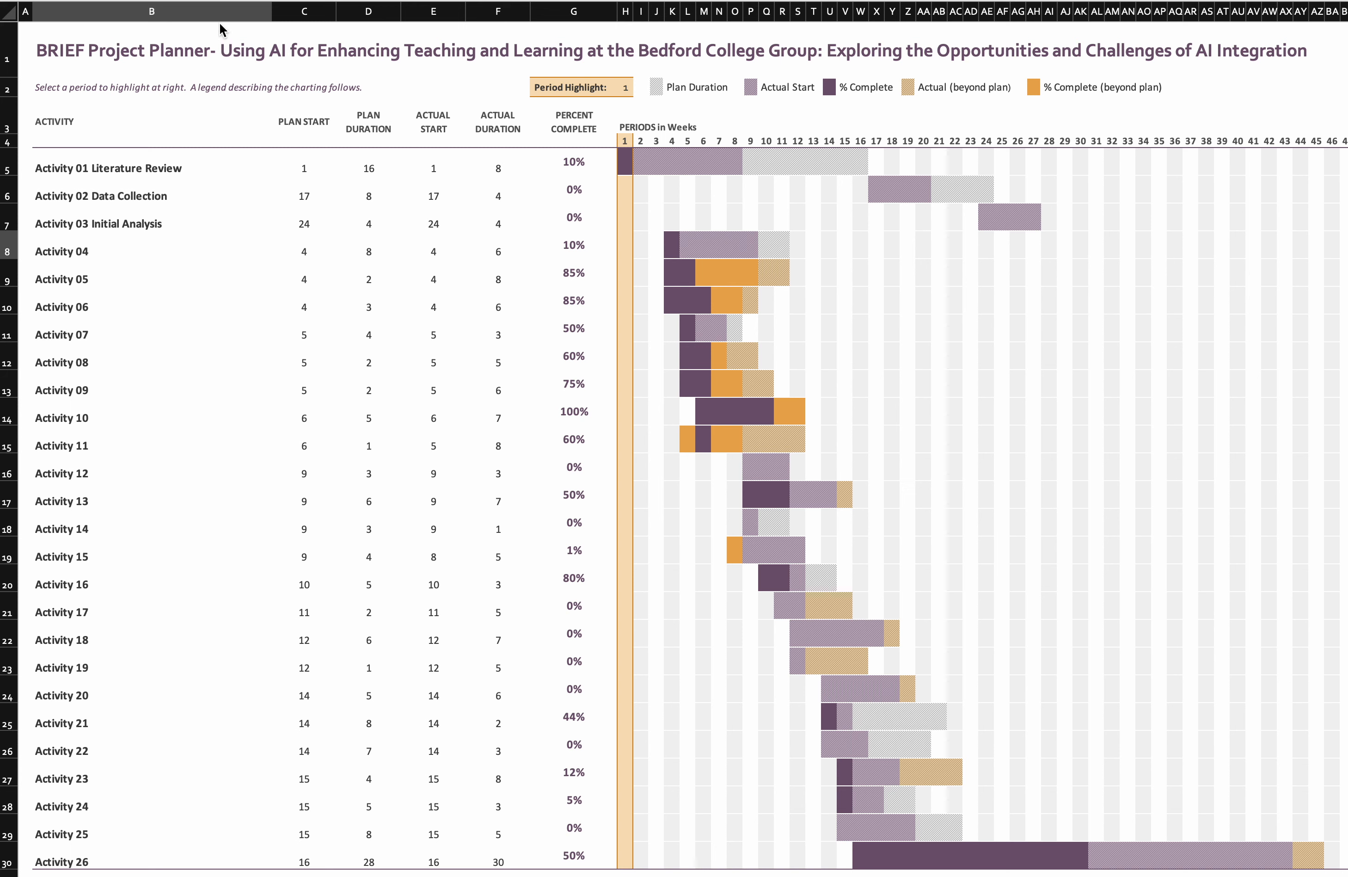
click(119, 251)
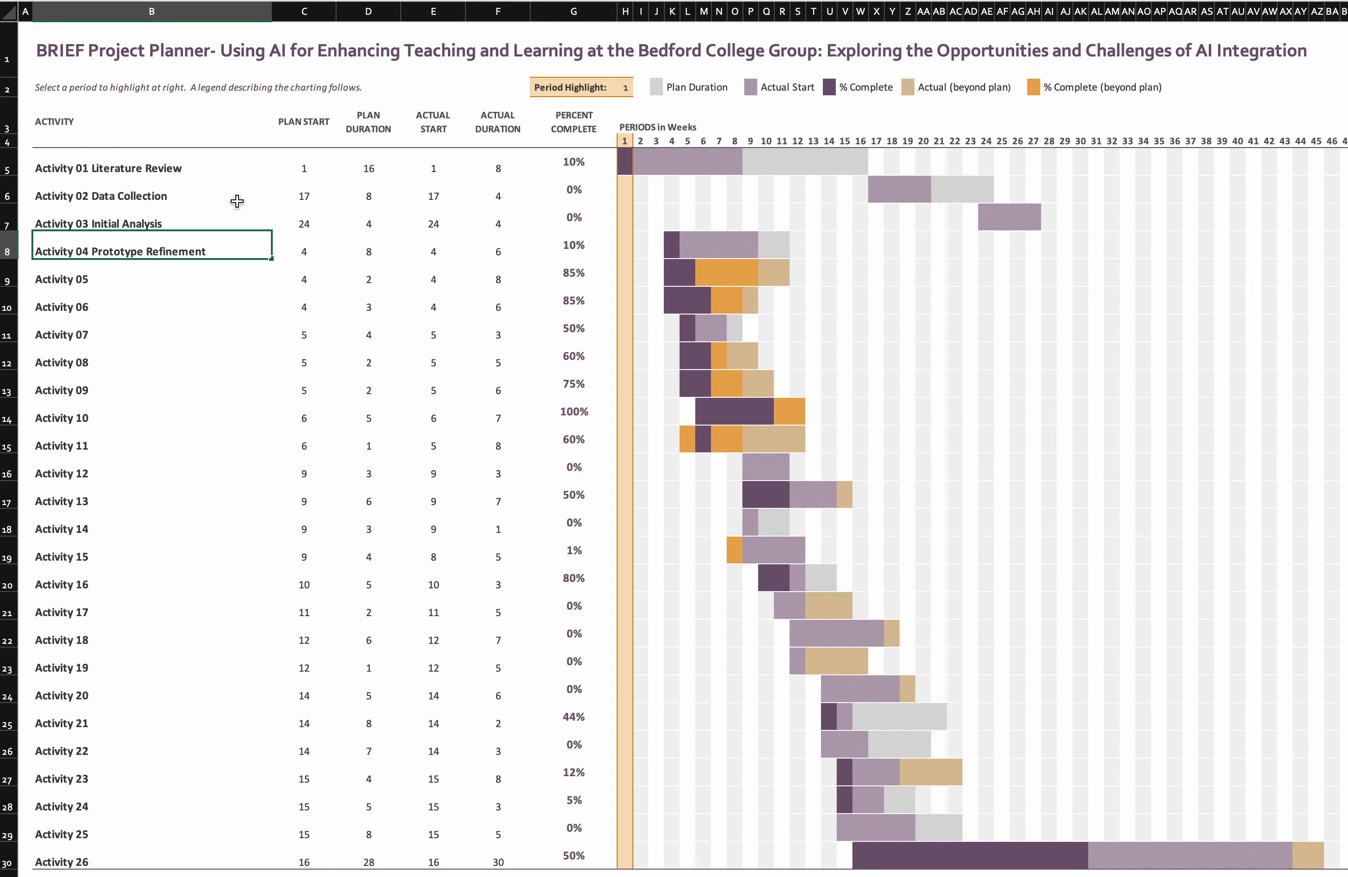
click(299, 253)
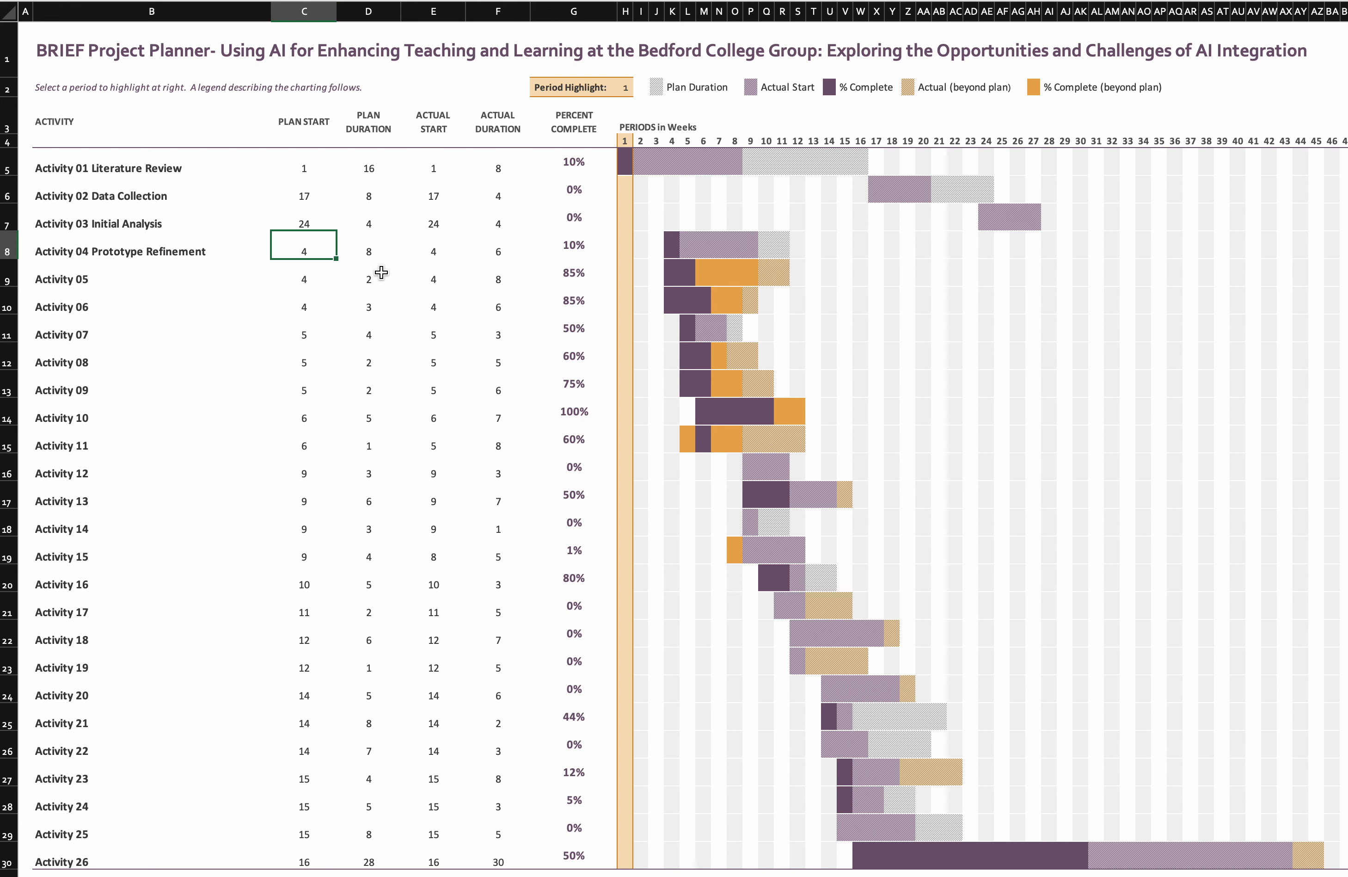
click(368, 251)
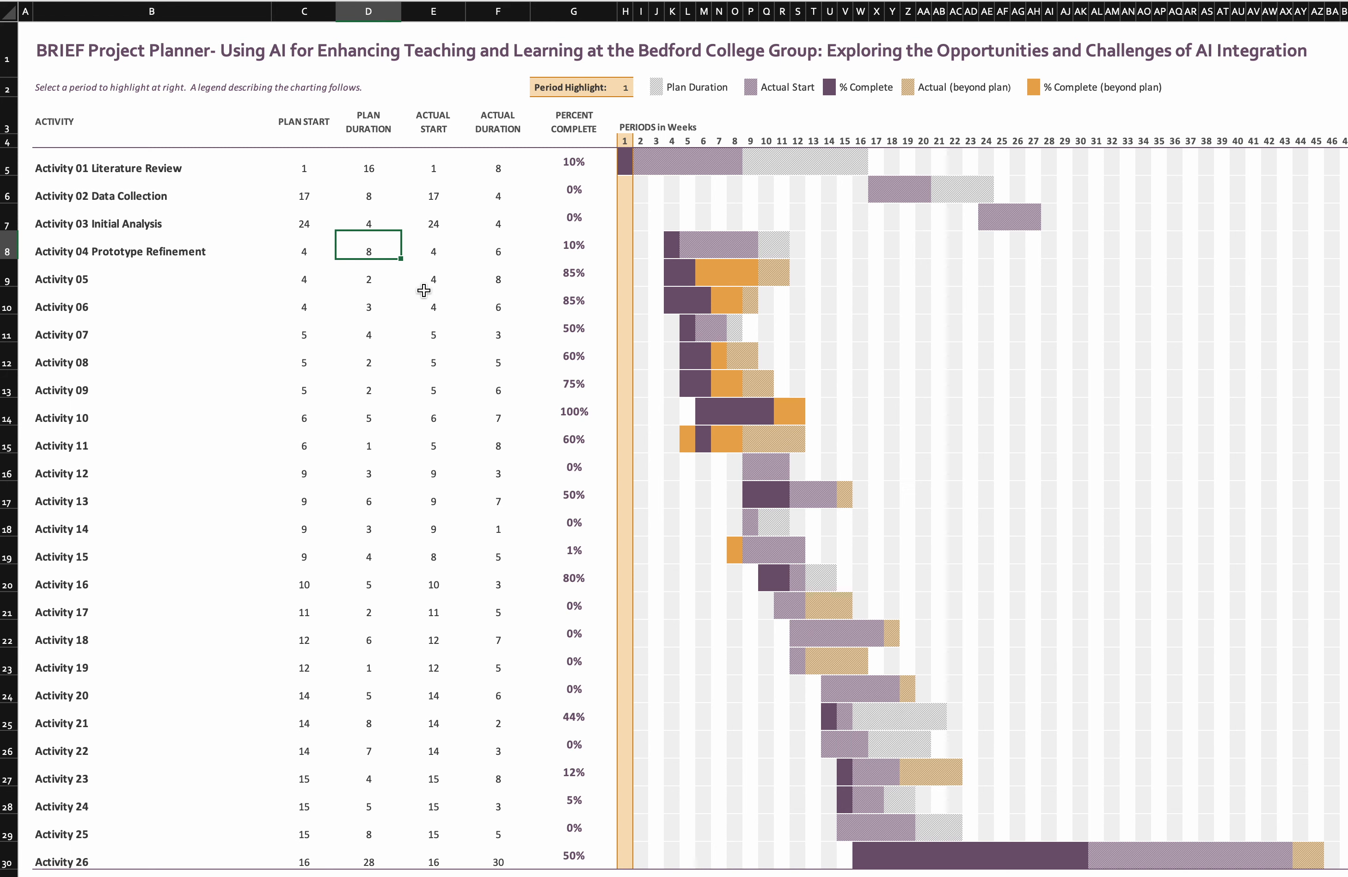
click(304, 251)
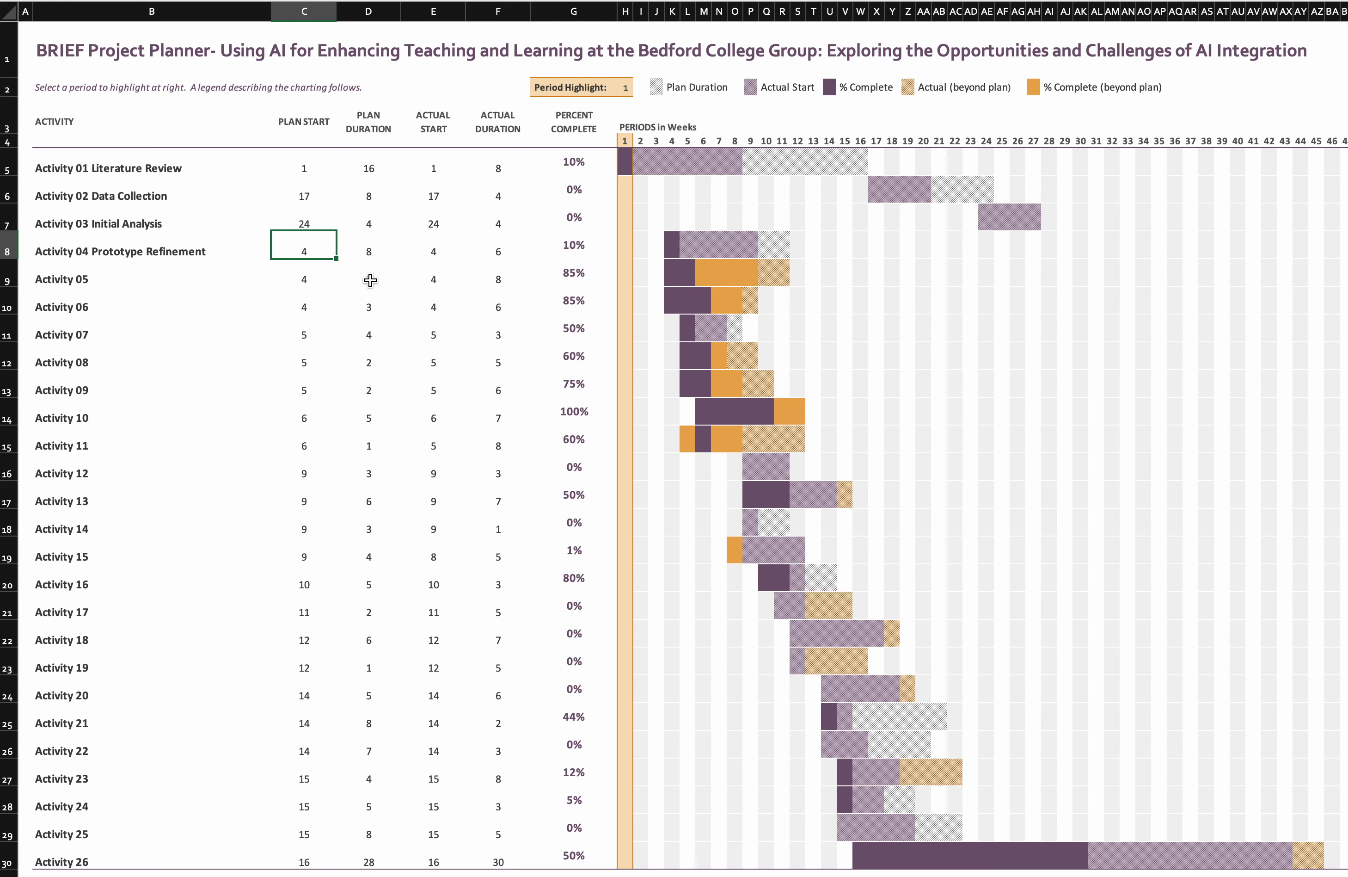
text(28)
key(Tab)
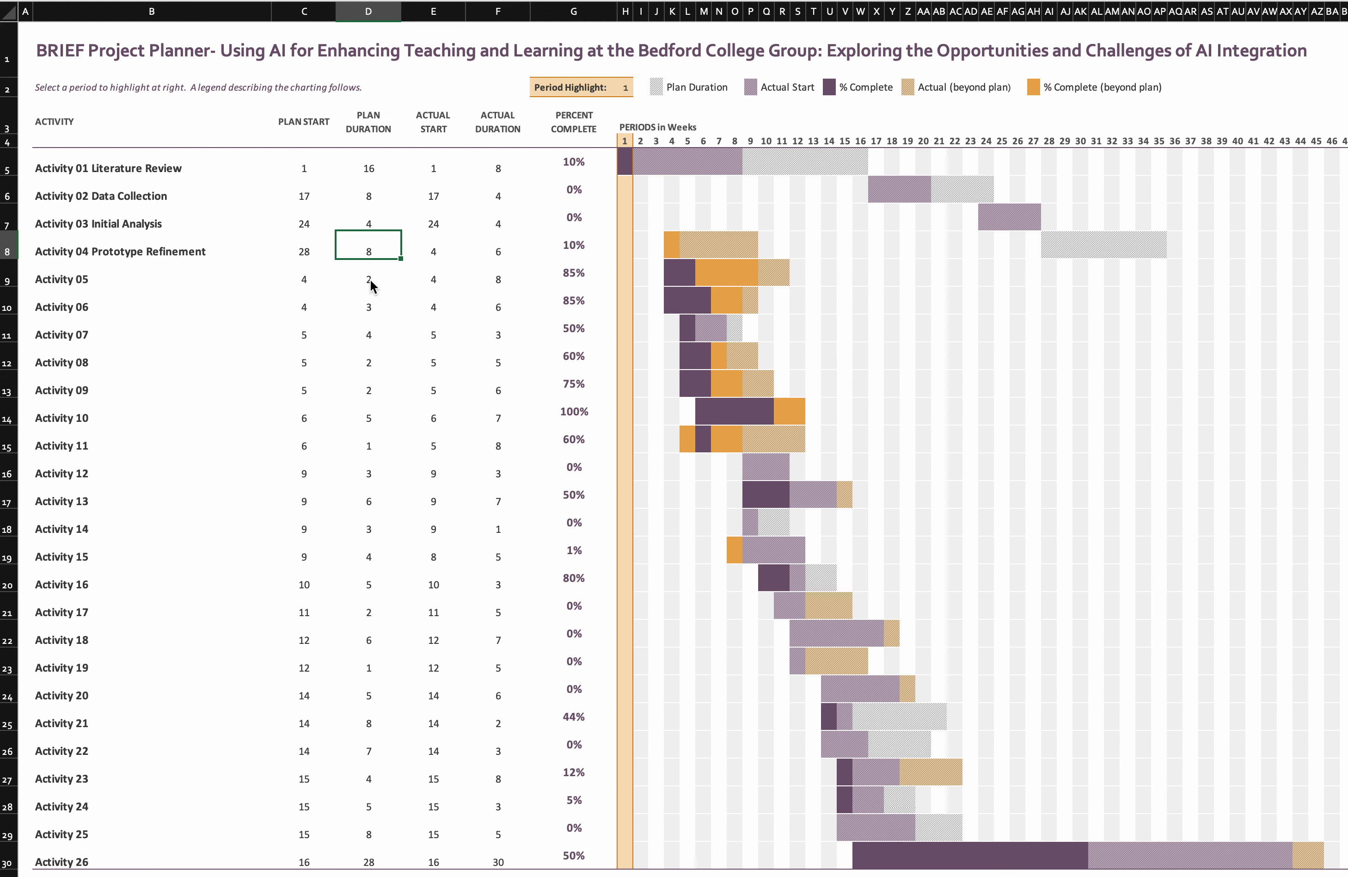
Set Activity 04's actual start to 28, its plan and actual durations to 4, and its percent complete to 0%.
key(Tab)
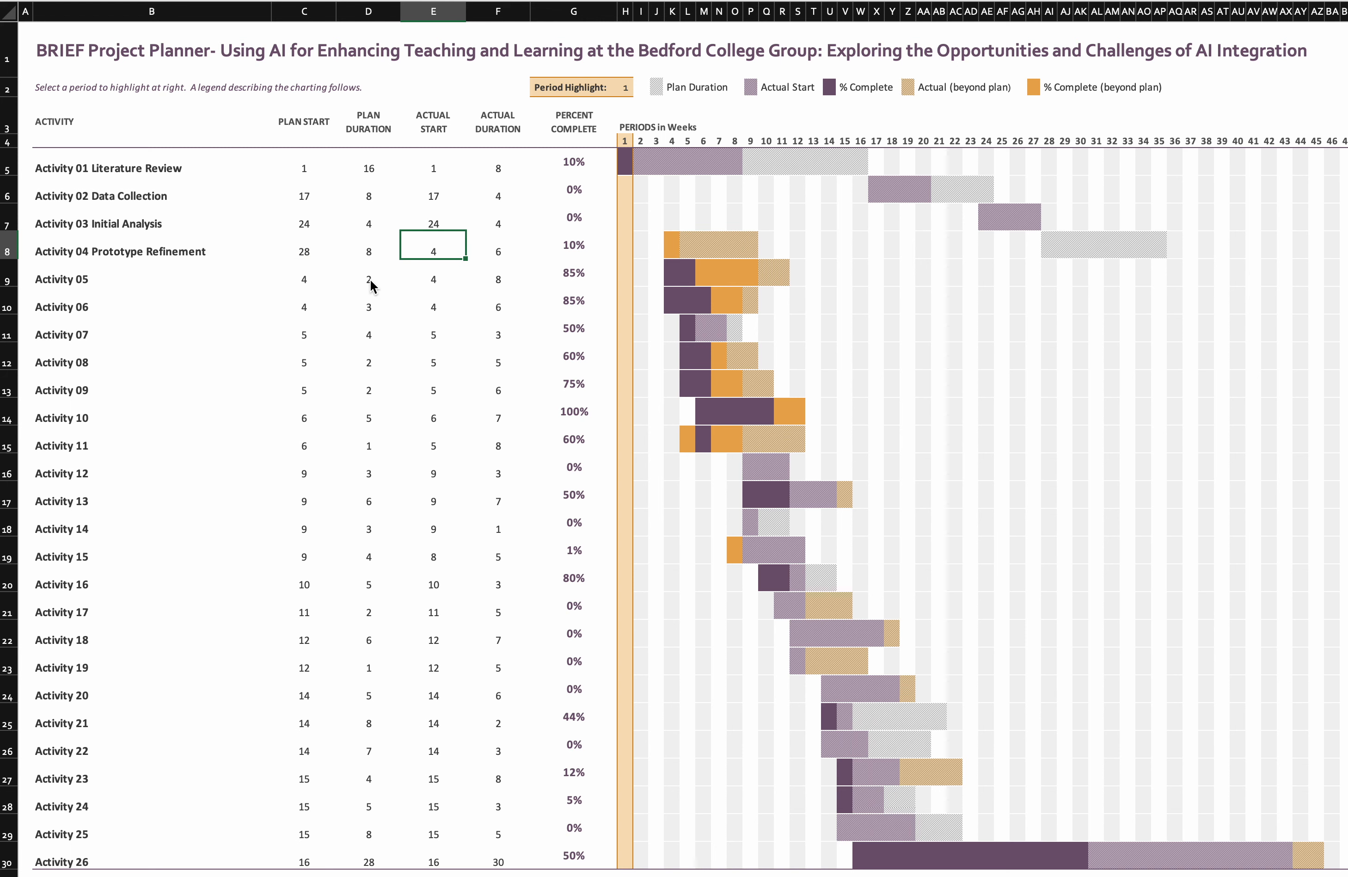
text(28)
click(368, 255)
text(4)
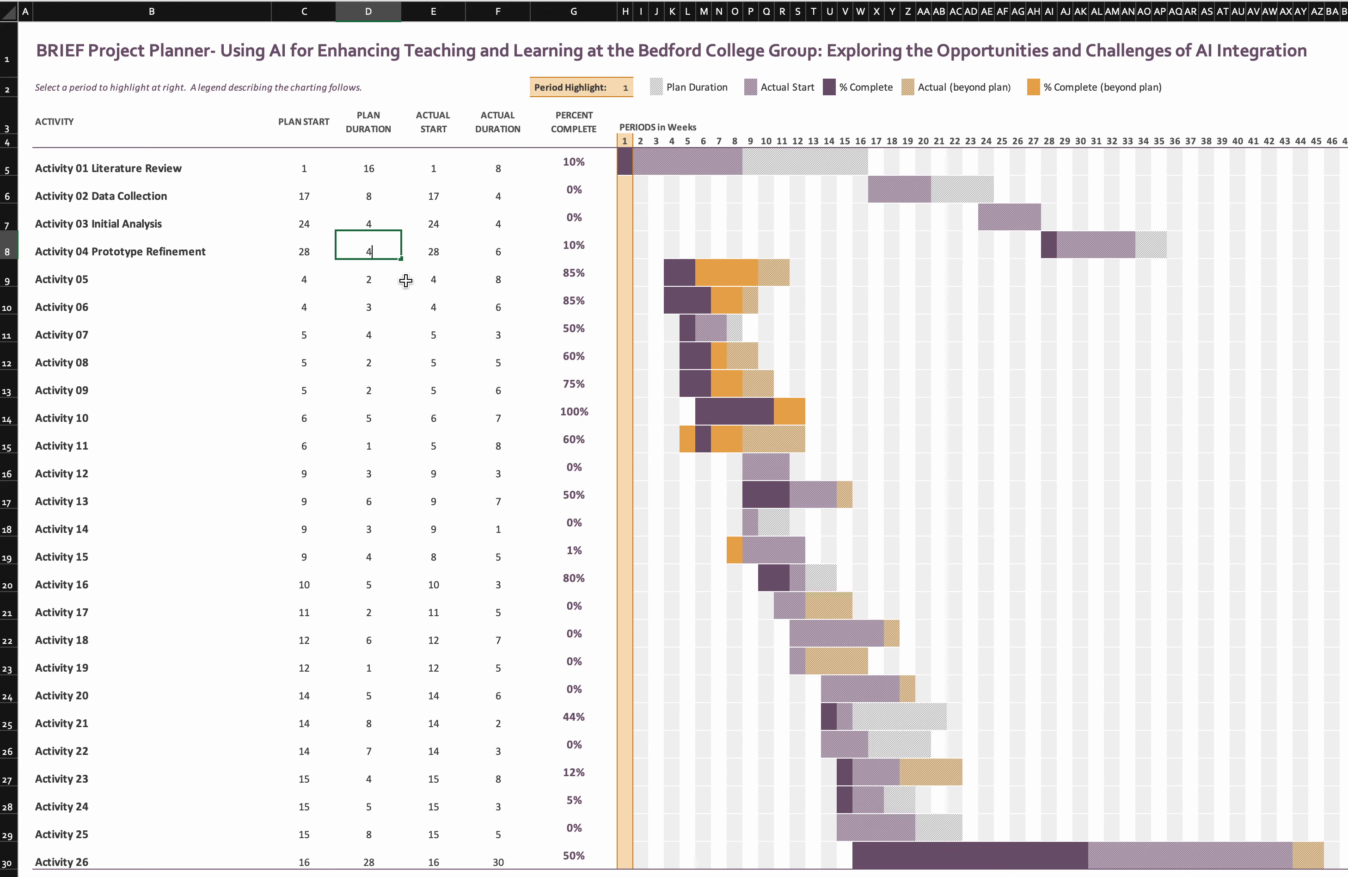
click(499, 261)
text(4)
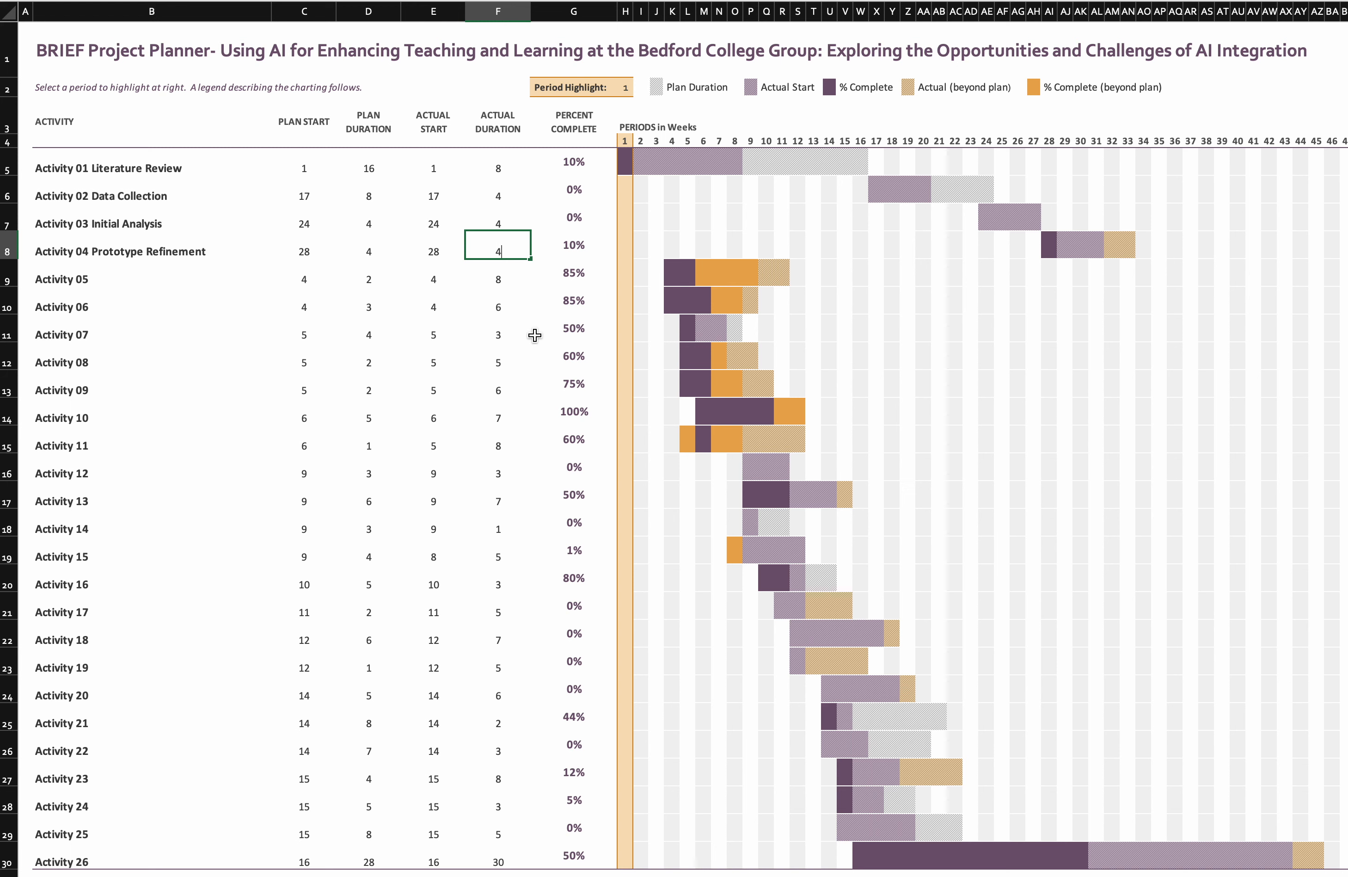
key(Tab)
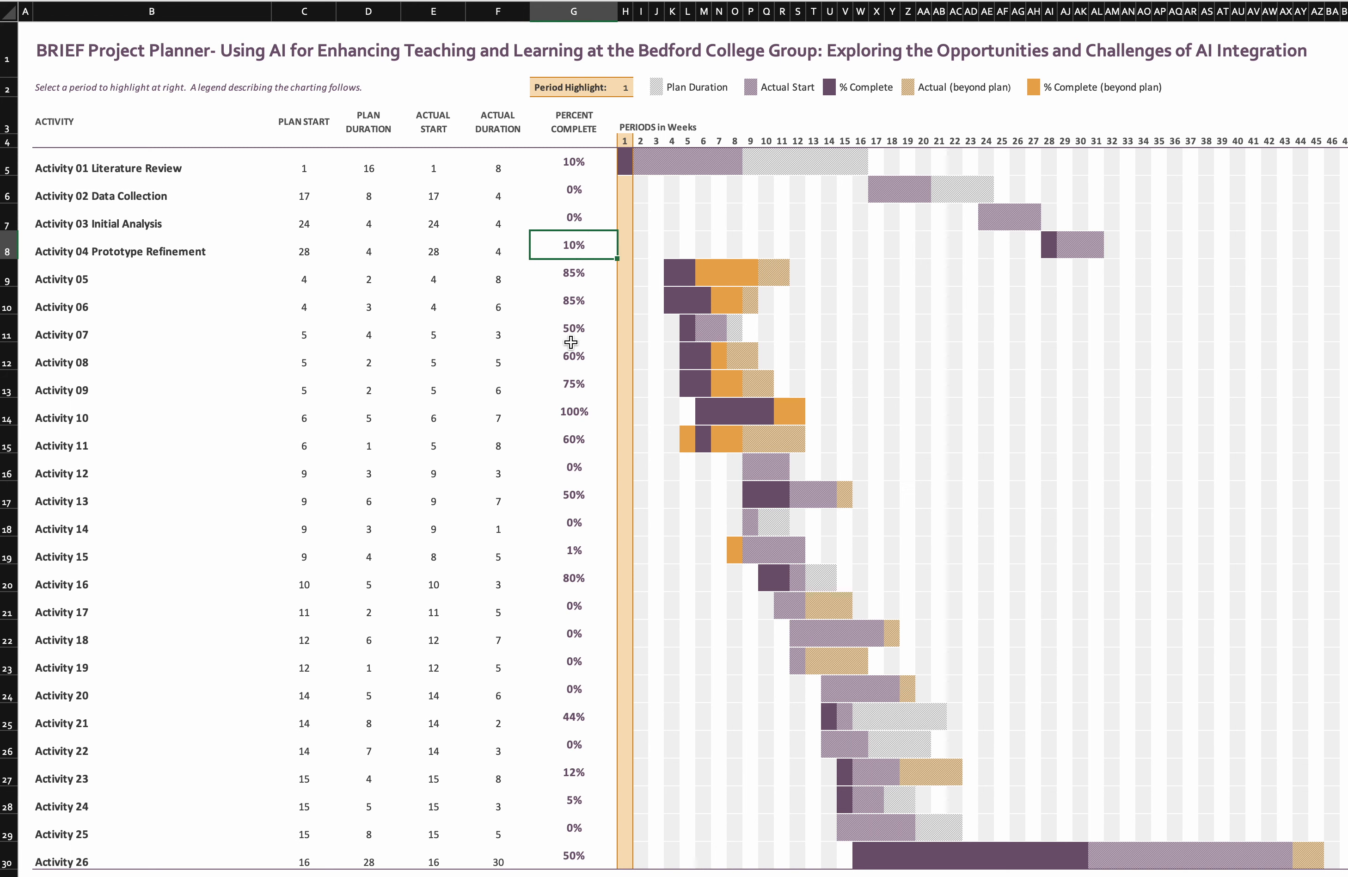
text(0)
key(Return)
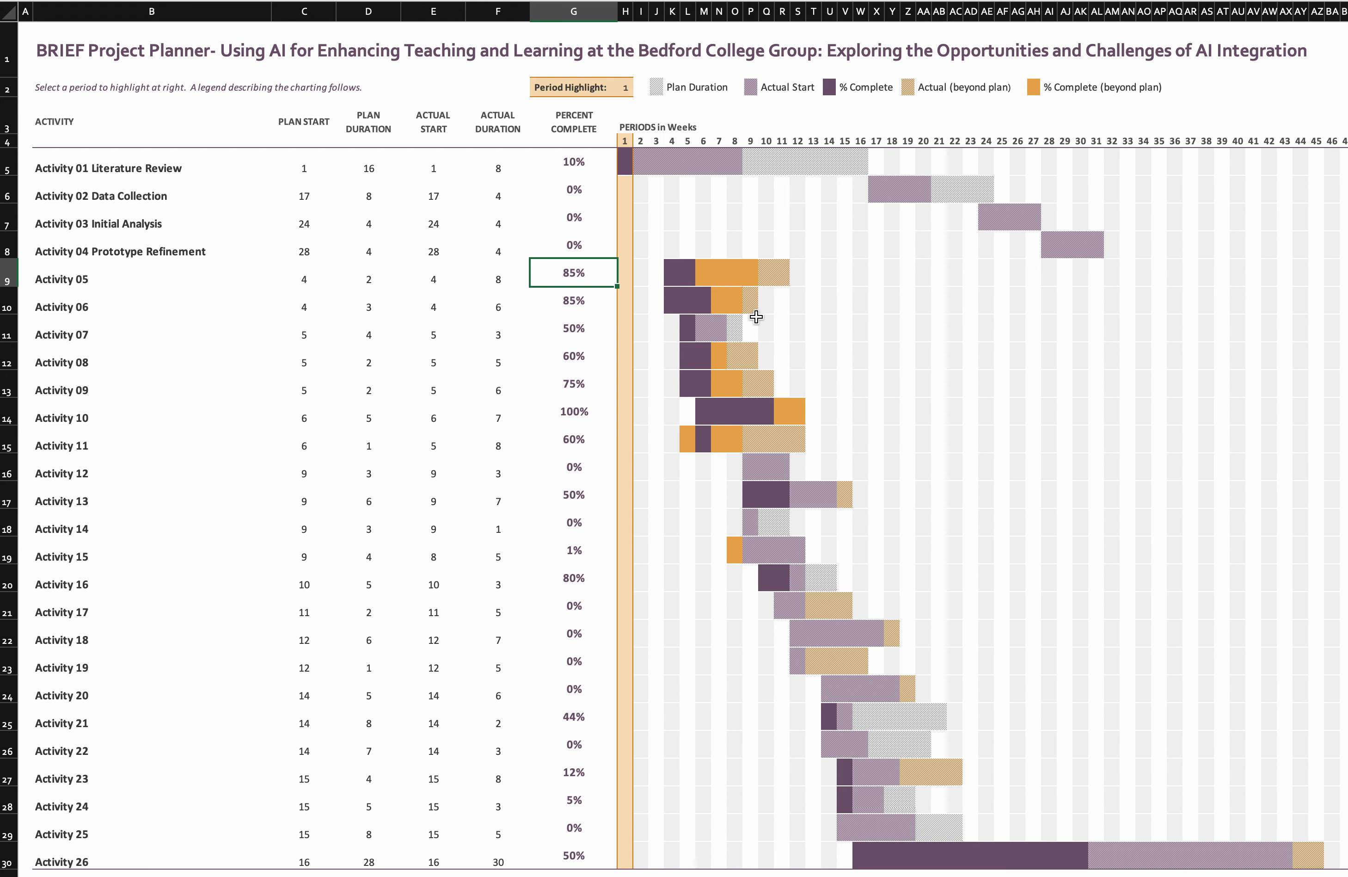
click(233, 255)
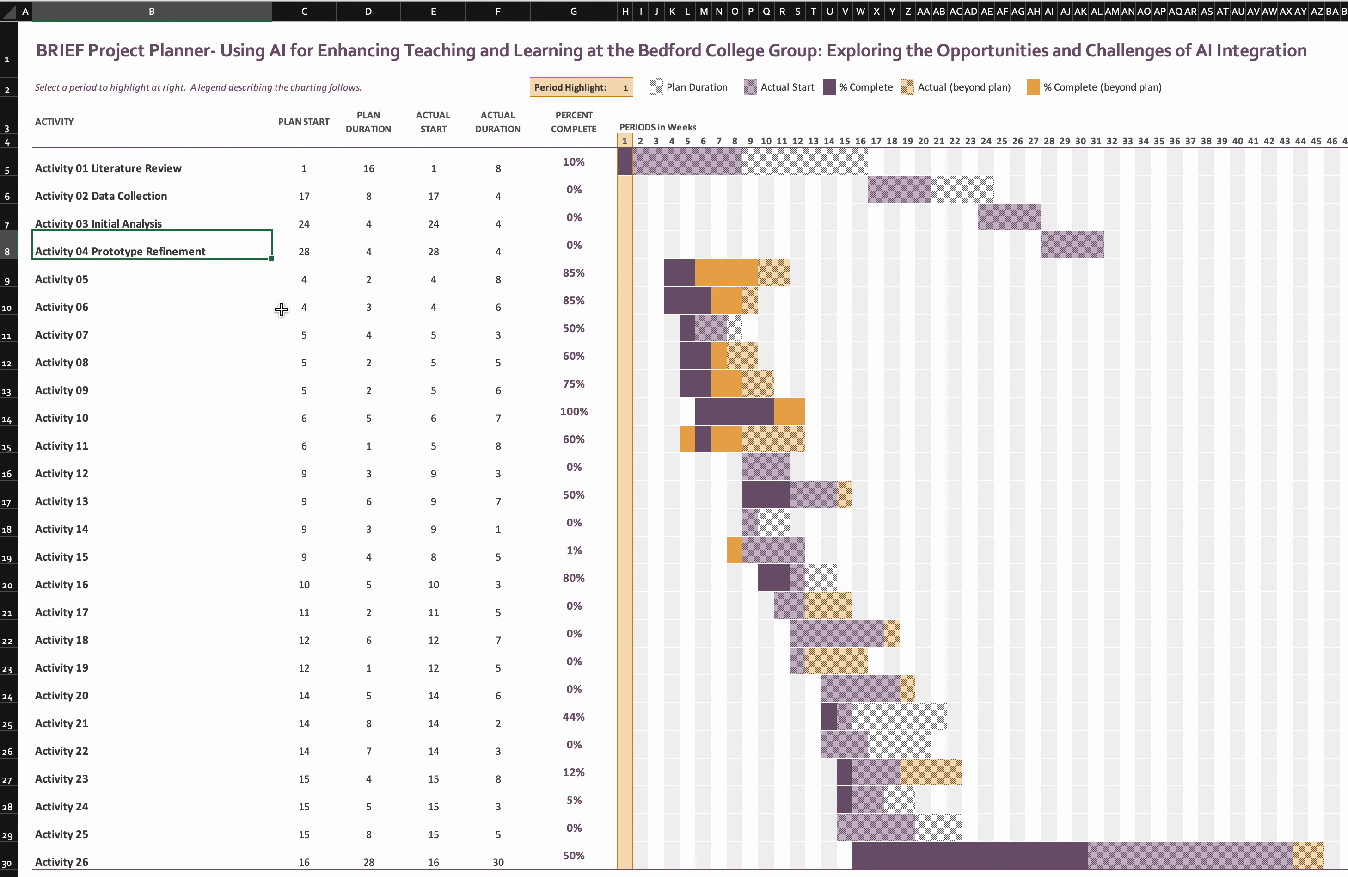